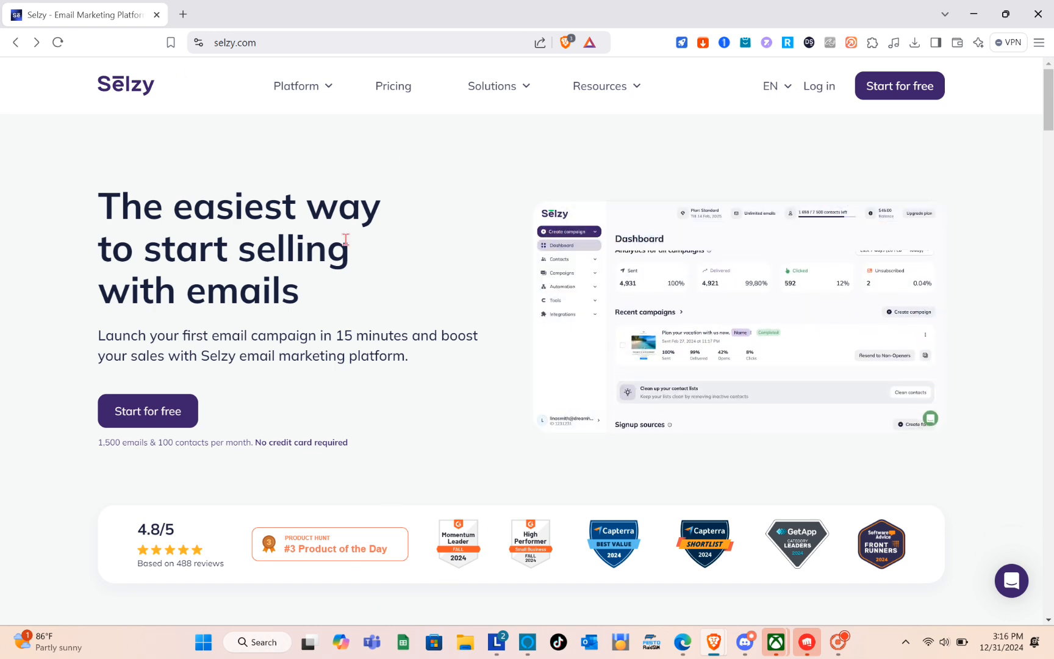
- Go to the Selzy website and look over the feature overview on its home page
left_click(267, 39)
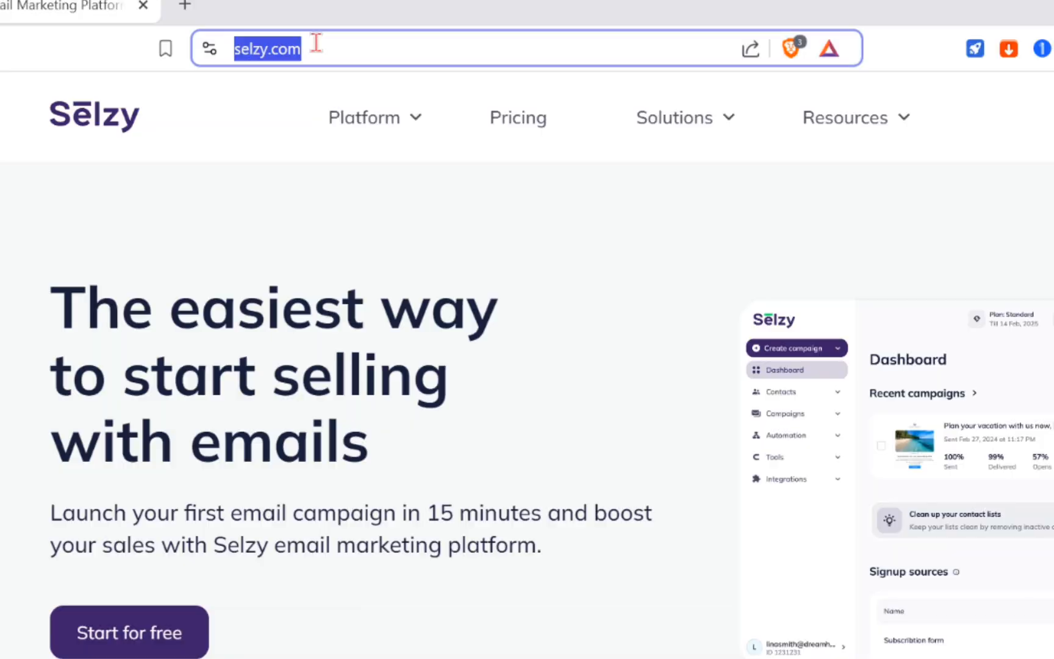
type("selzy")
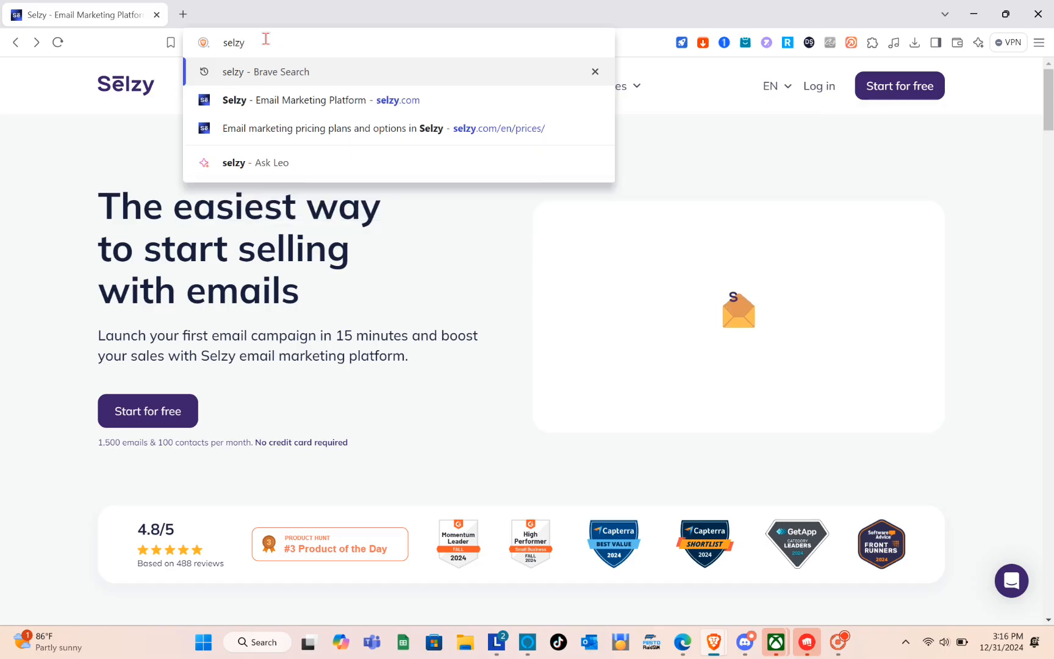
key("Return")
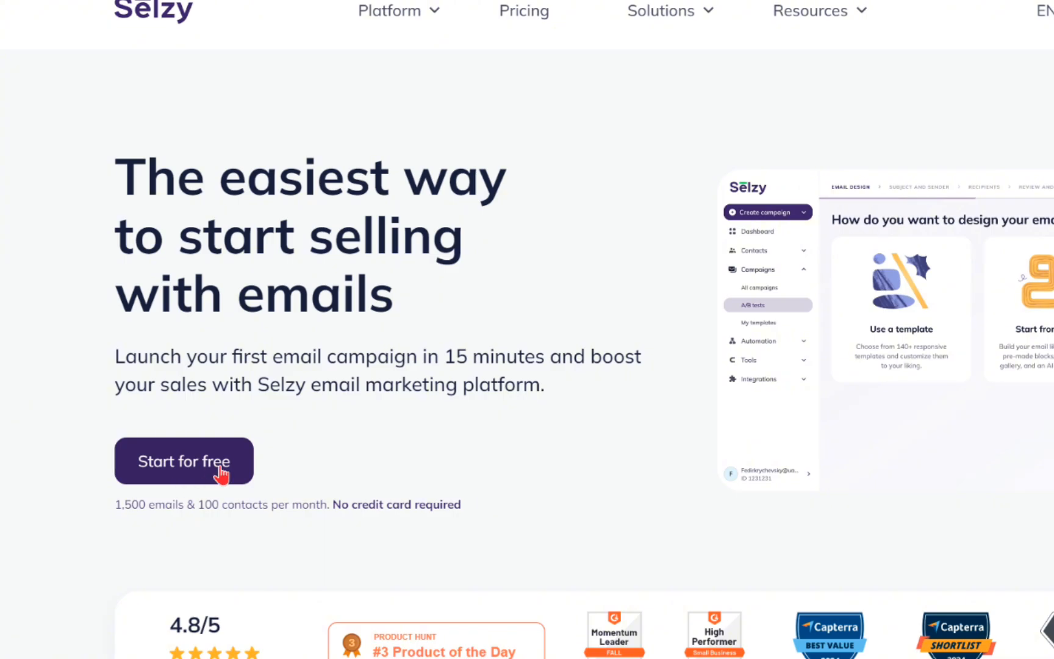
scroll(620, 482, "down", 5)
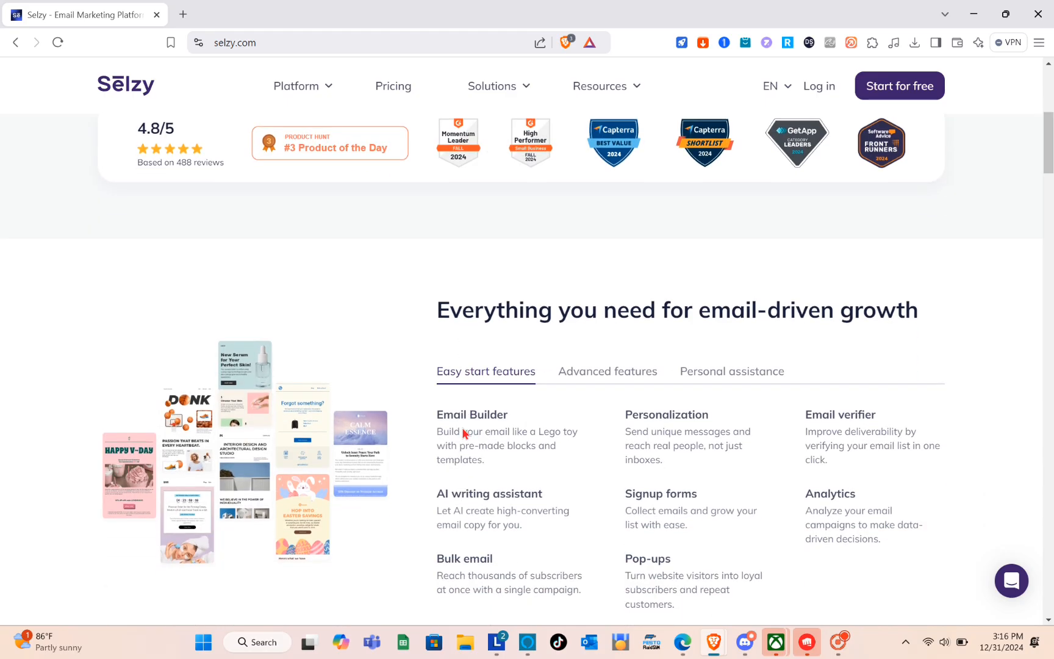
scroll(463, 434, "down", 2)
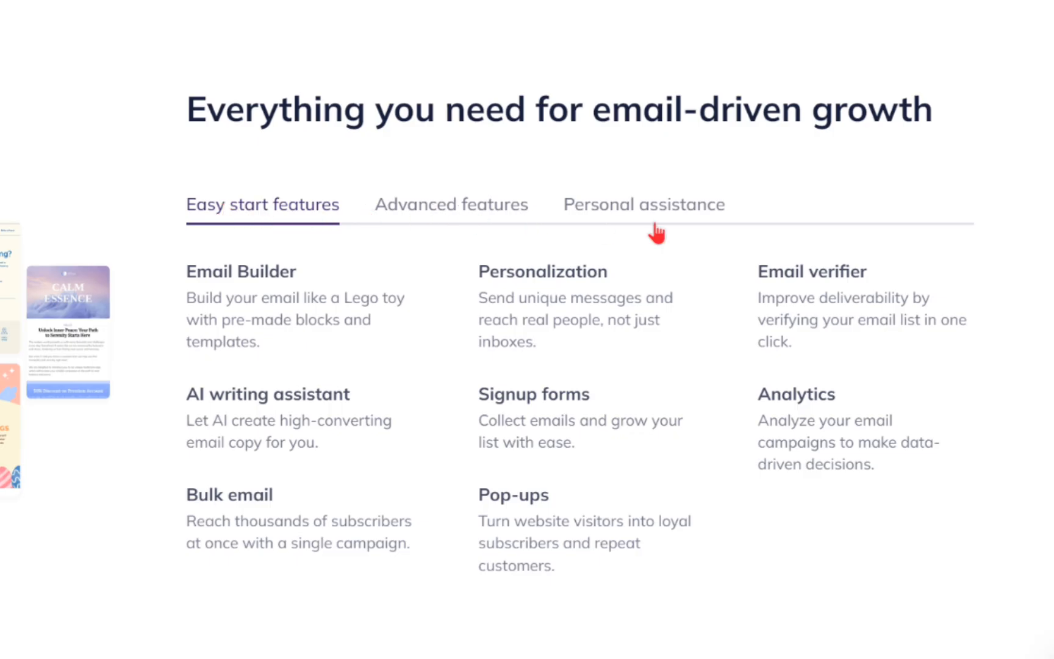
scroll(317, 271, "up", 10)
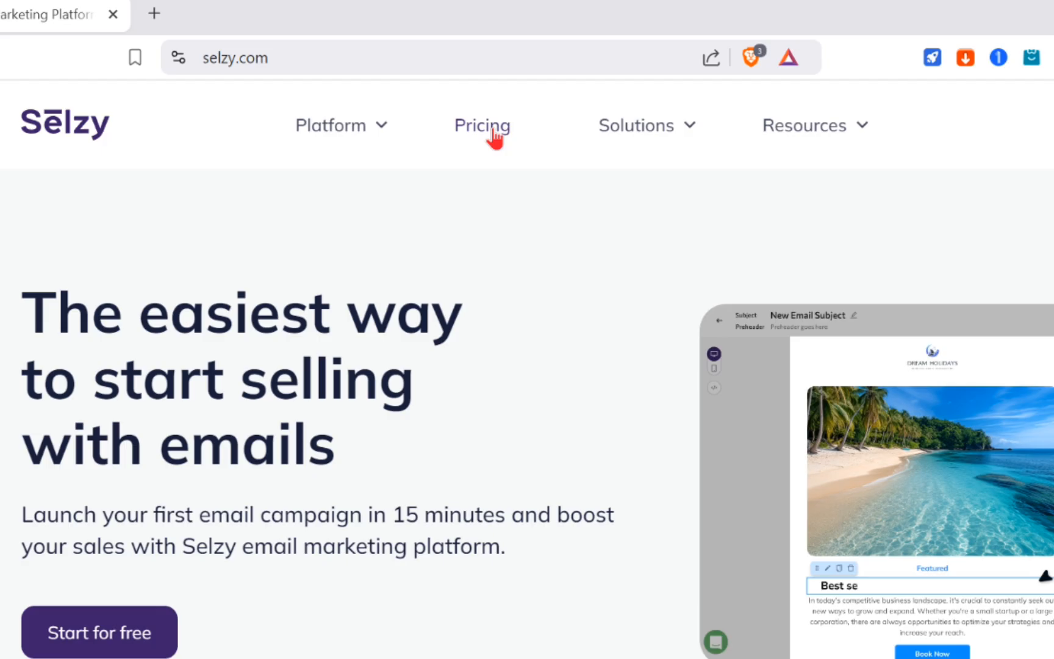
- Show the Selzy pricing plans billed monthly and start signing up for the Free plan
left_click(494, 135)
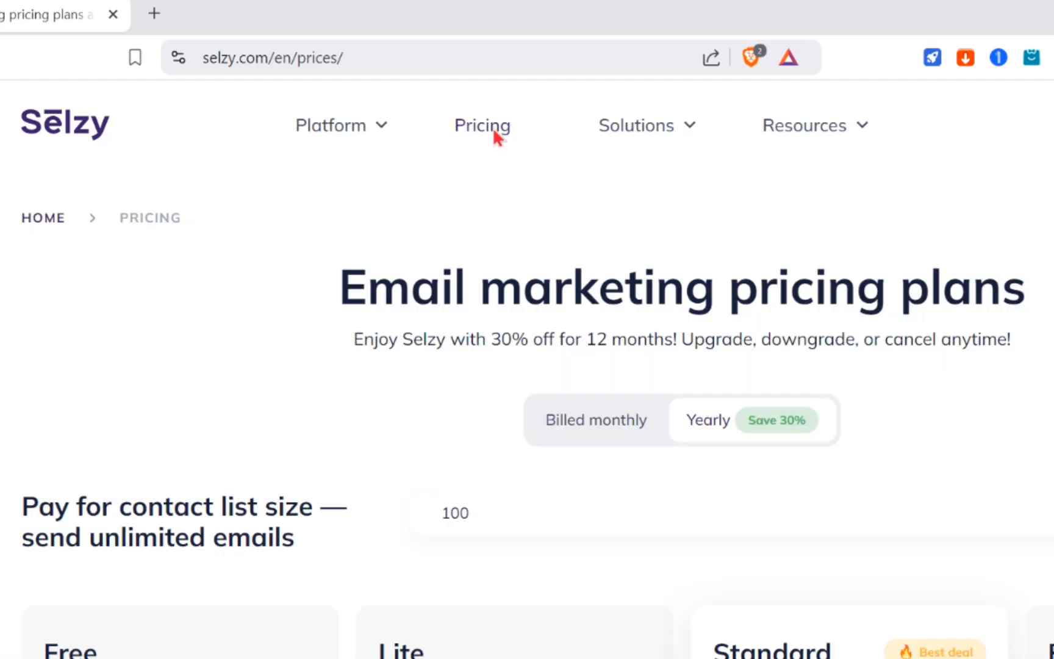
scroll(178, 548, "down", 3)
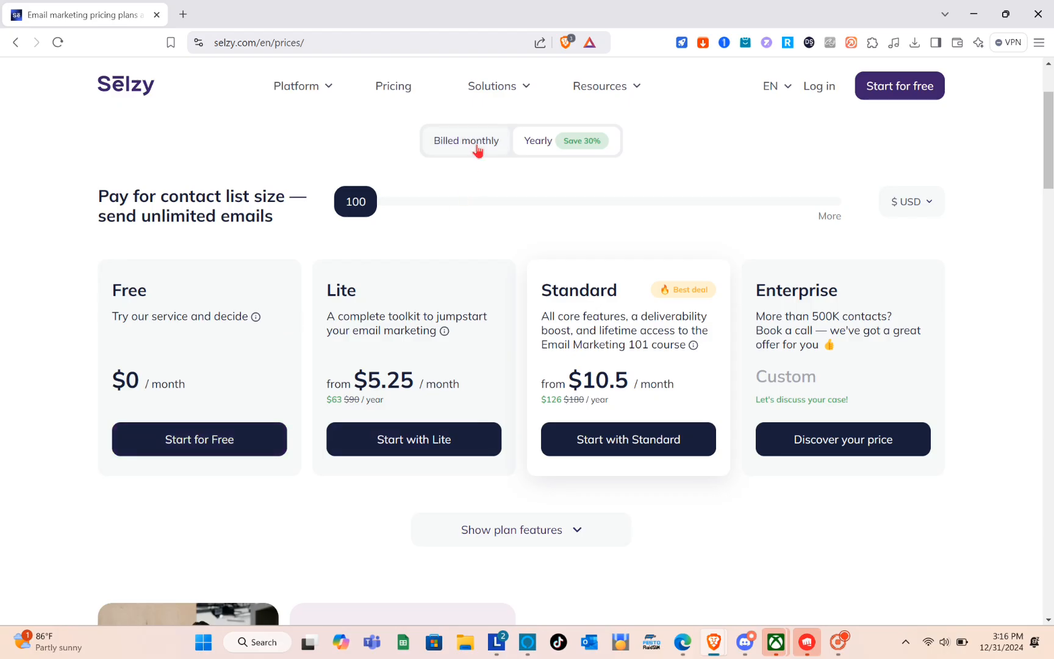
left_click(478, 149)
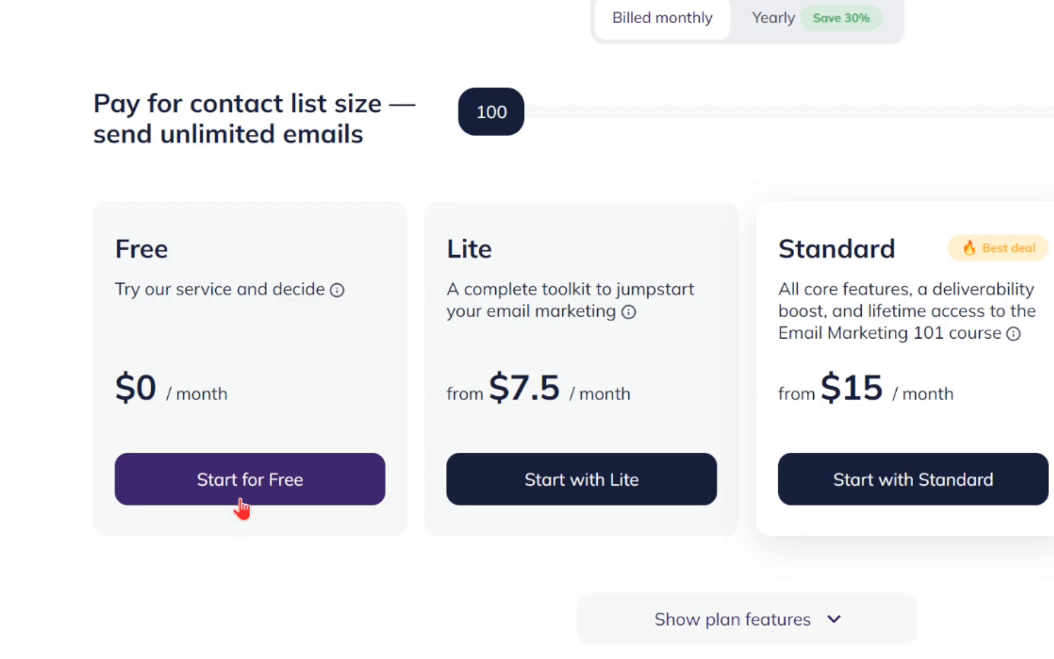
left_click(241, 506)
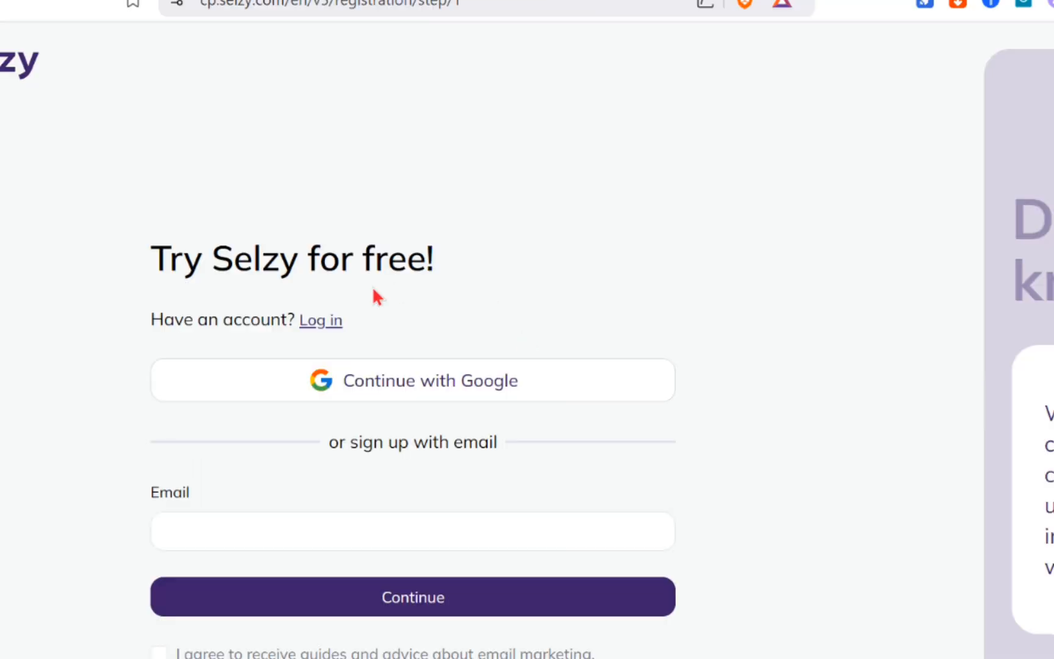
- Sign up with a Google account, allowing third-party cookies for the Google sign-in
left_click(406, 373)
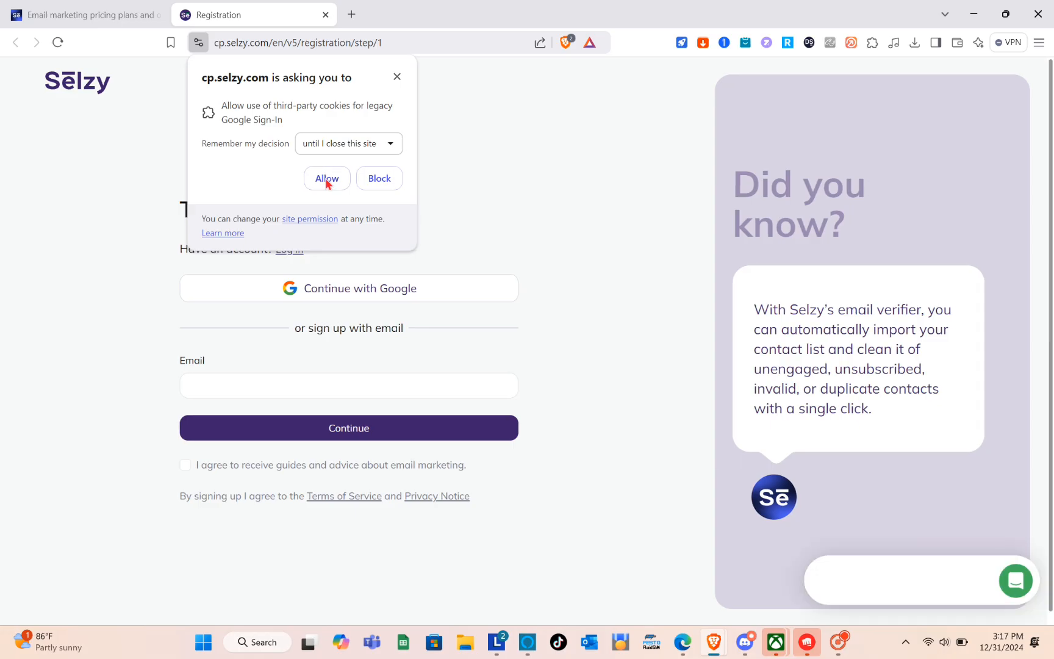
left_click(326, 179)
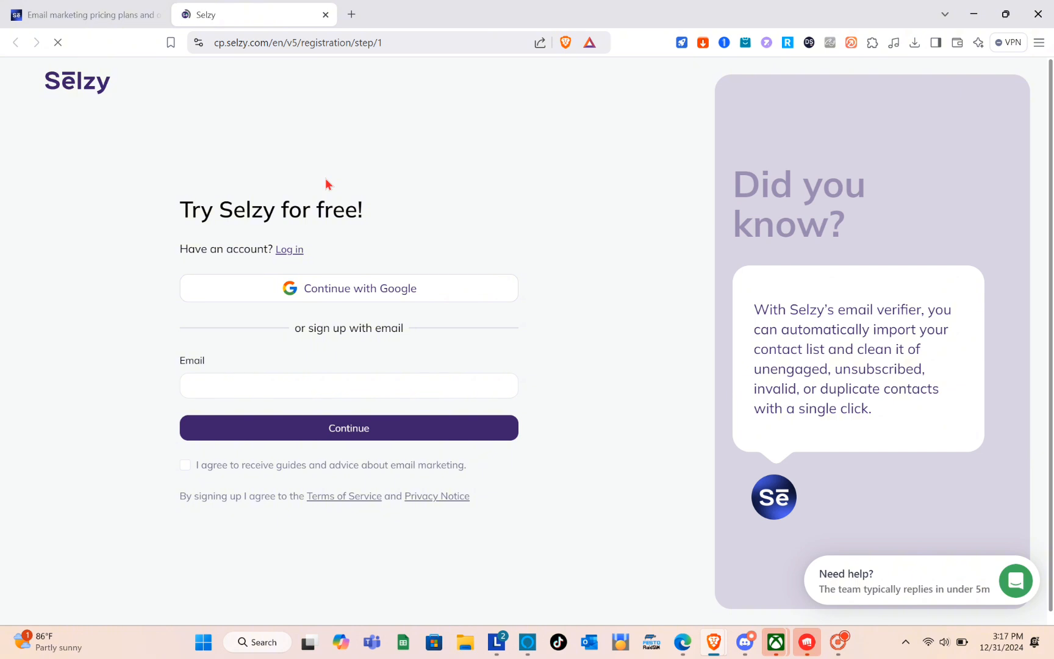
left_click(361, 289)
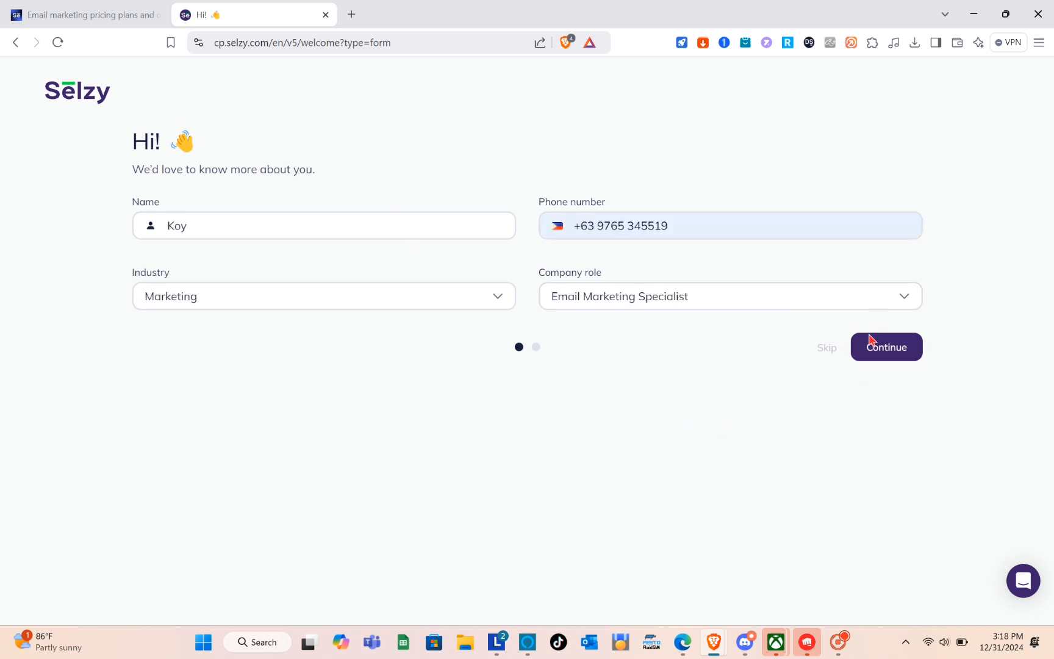
- Submit the completed profile form and continue to the dashboard without choosing a starting option
left_click(867, 345)
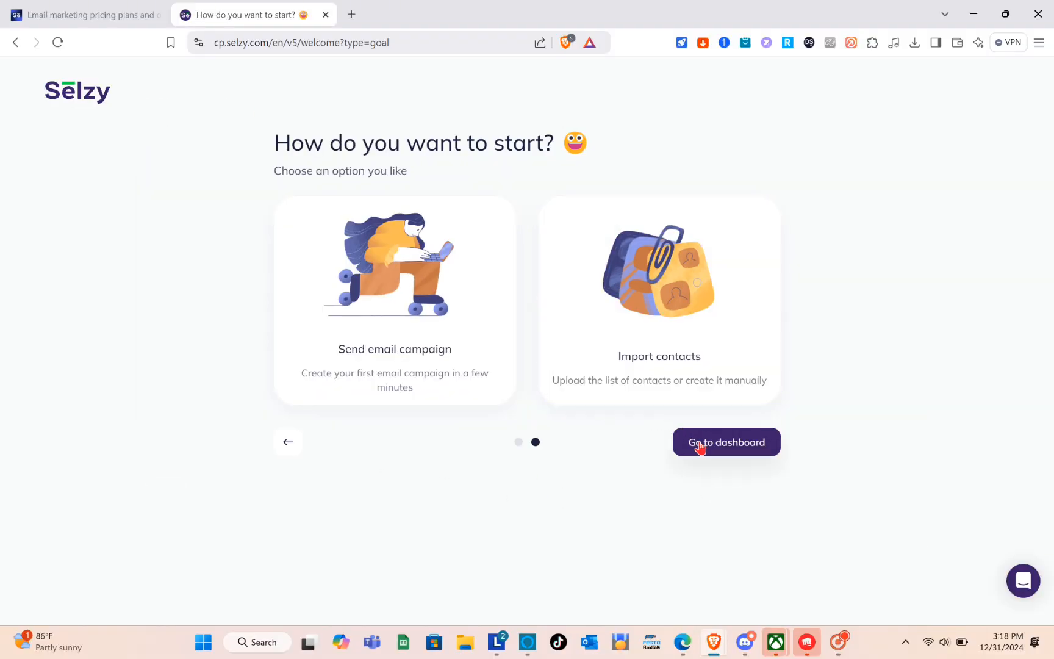
left_click(702, 447)
left_click(703, 444)
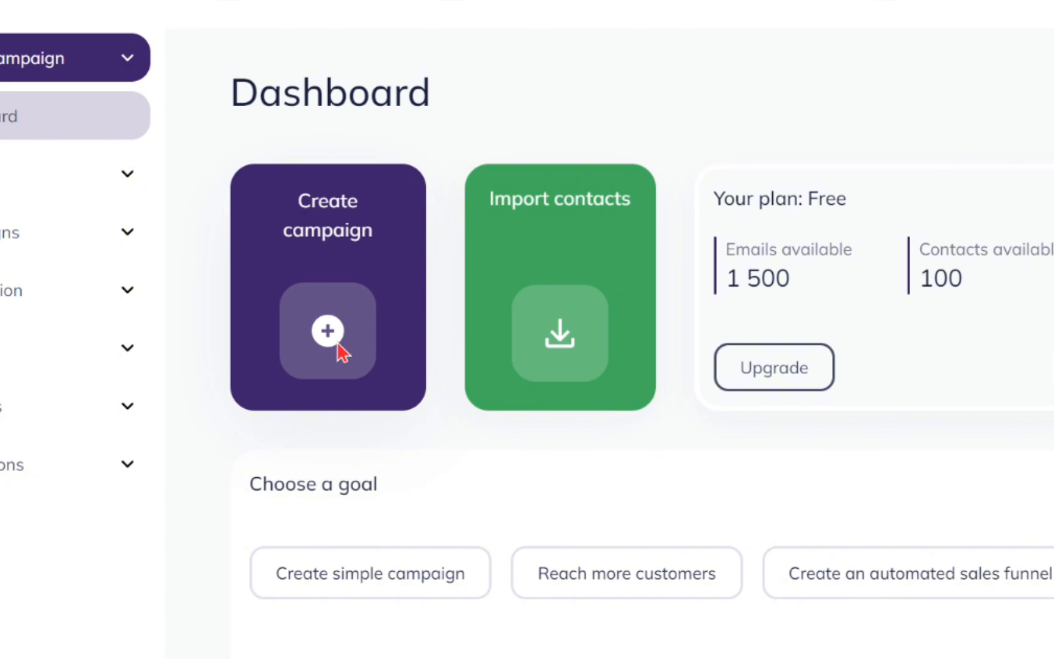
- Create a new campaign from the dashboard and use the HealthTech smartwatch template for its email design
left_click(282, 303)
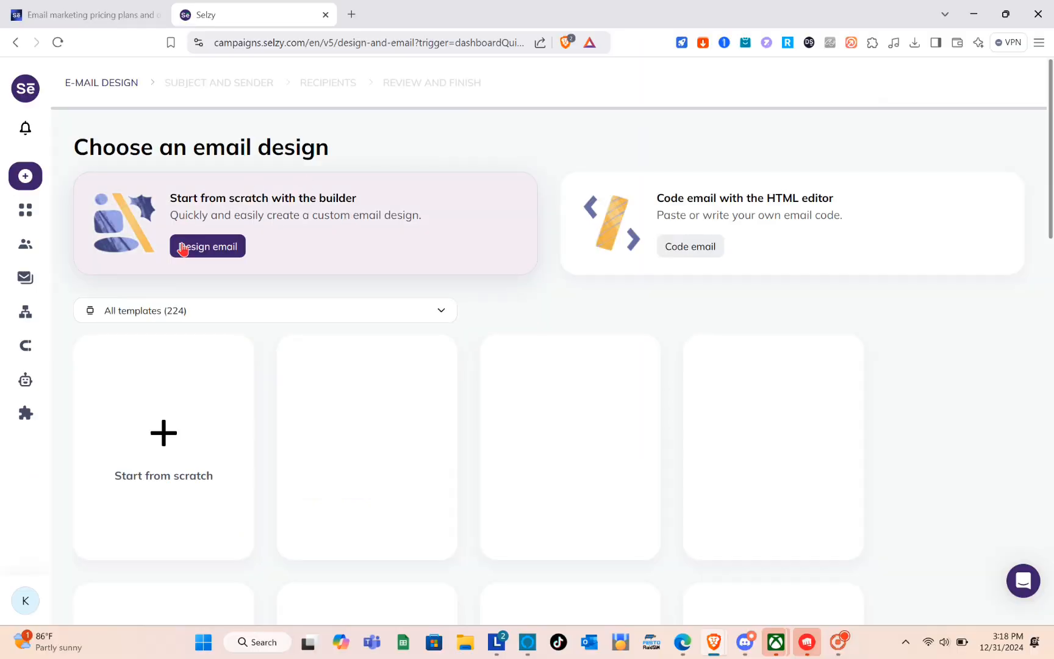
scroll(412, 393, "down", 1)
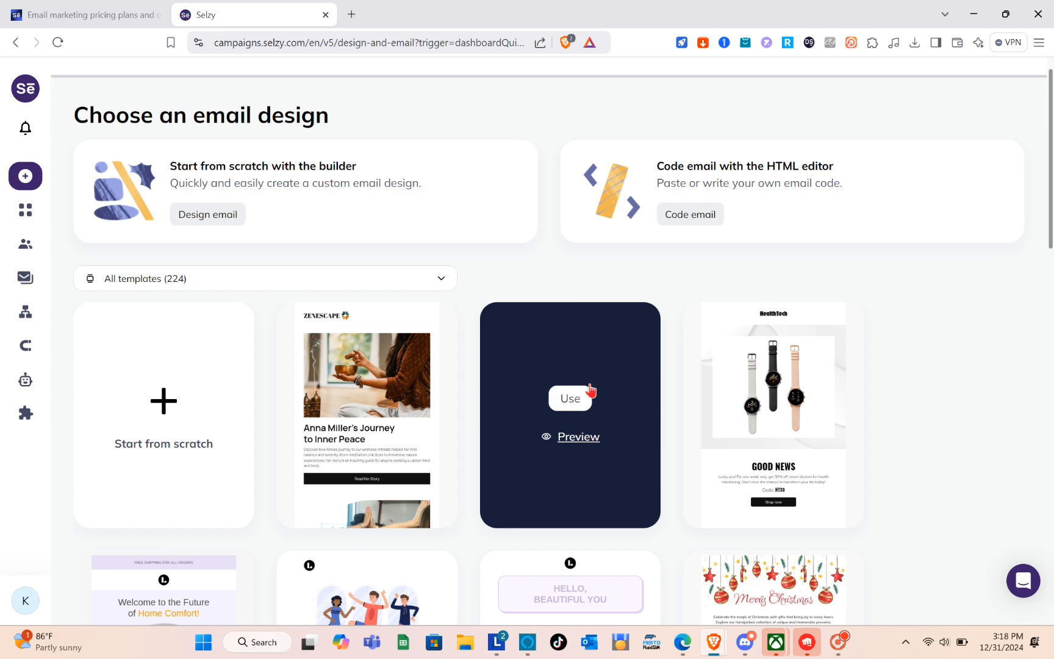
scroll(588, 394, "down", 3)
scroll(590, 392, "down", 5)
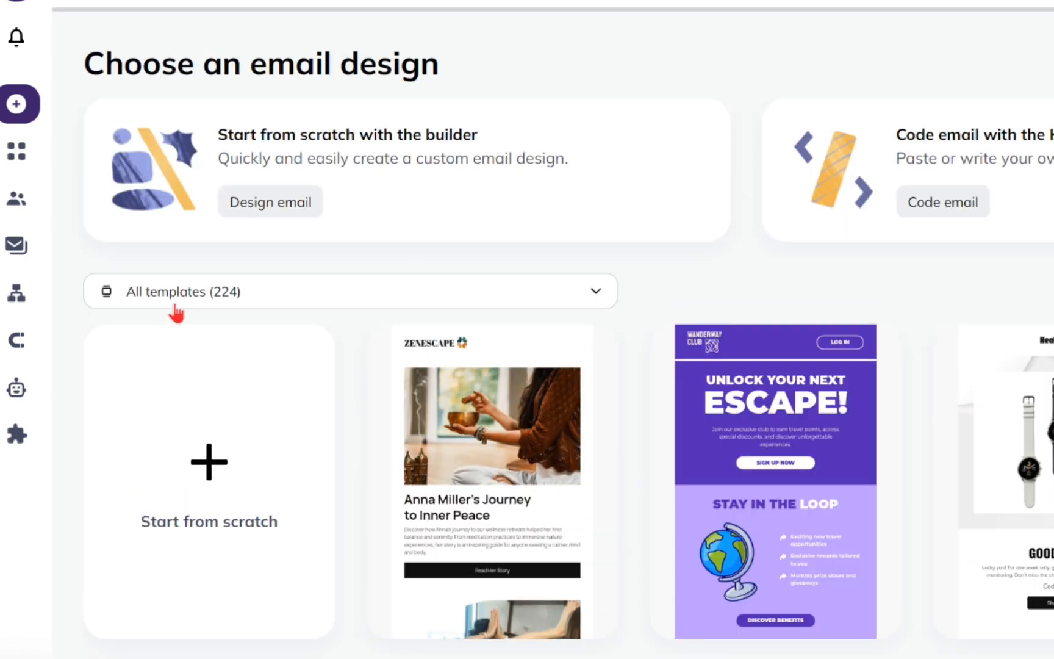
left_click(282, 301)
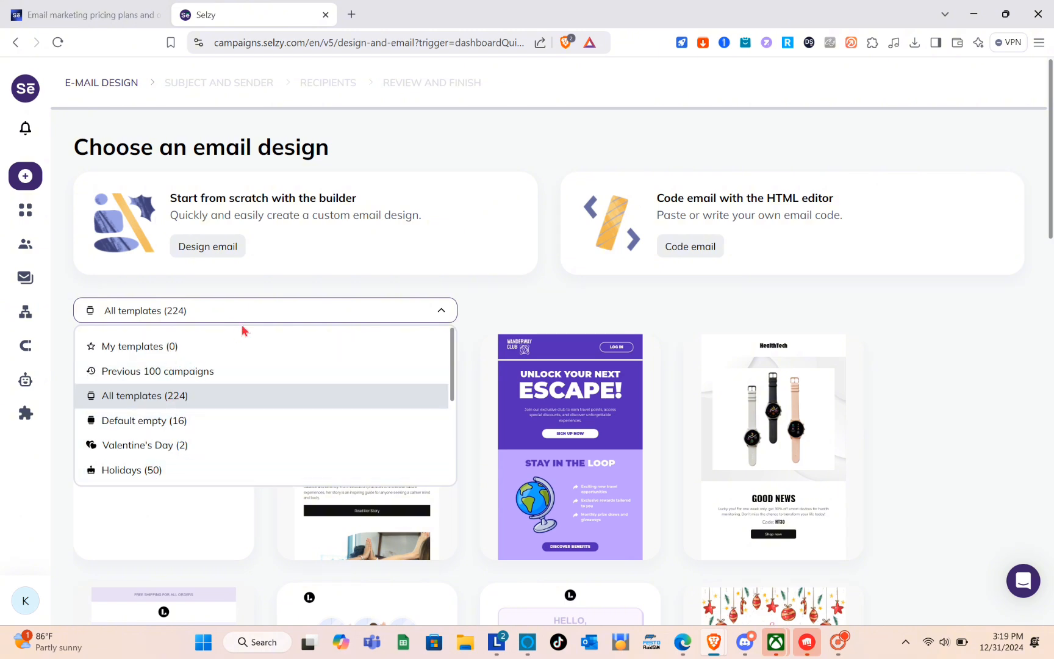
left_click(266, 315)
scroll(492, 426, "down", 3)
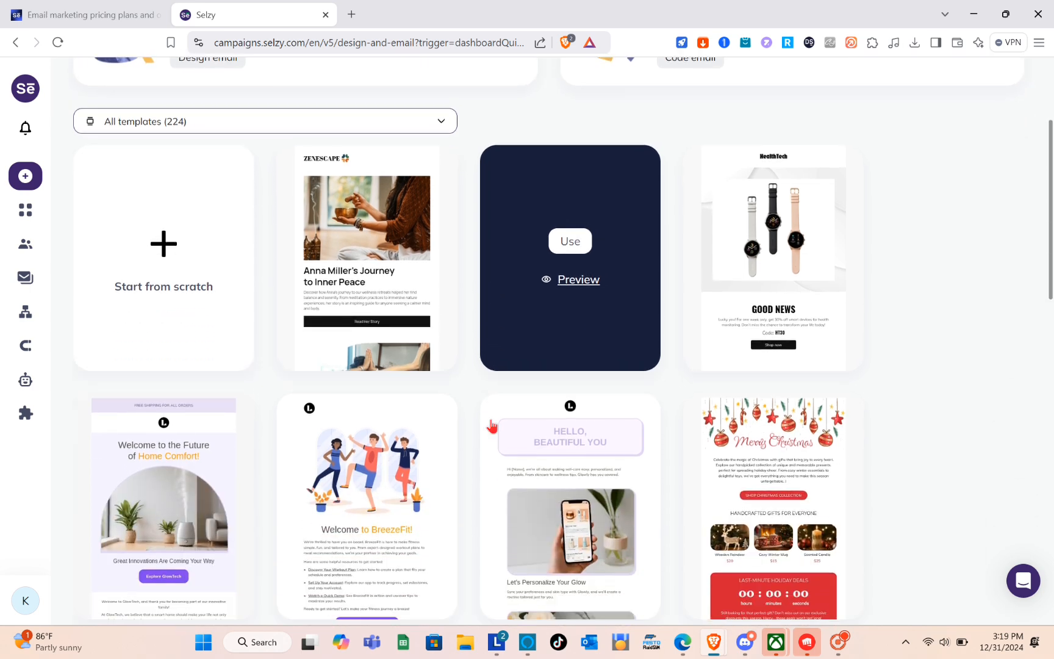
scroll(424, 417, "up", 1)
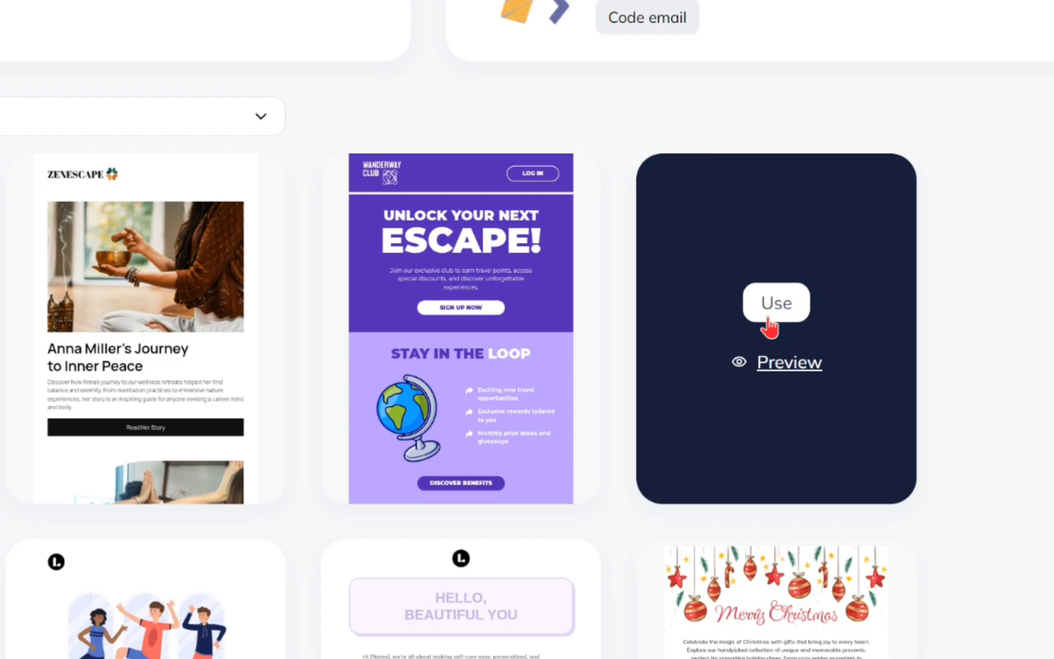
left_click(769, 324)
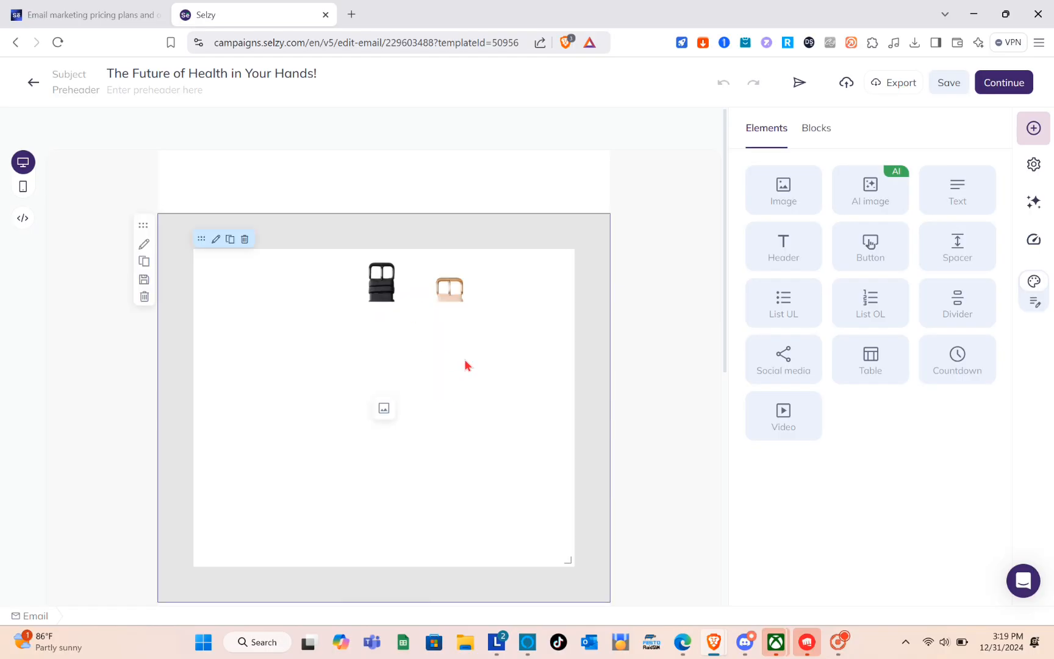
- Try deleting the HealthTech logo at the head of the email, undo the deletion and select the logo
scroll(466, 365, "down", 4)
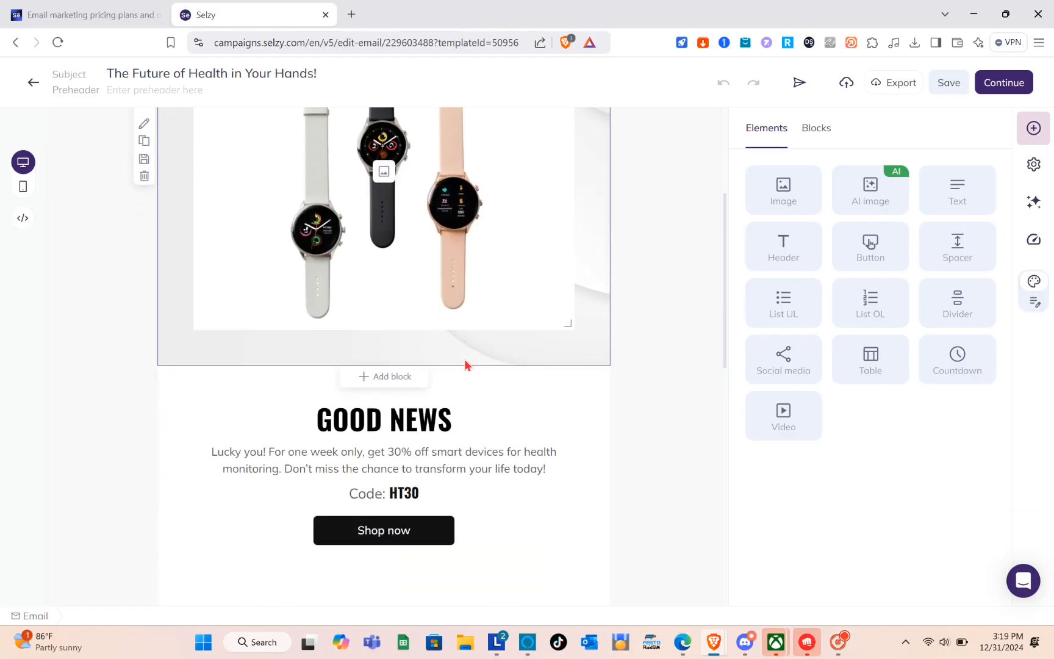
scroll(466, 364, "down", 1)
scroll(419, 207, "up", 5)
left_click(395, 189)
double_click(397, 193)
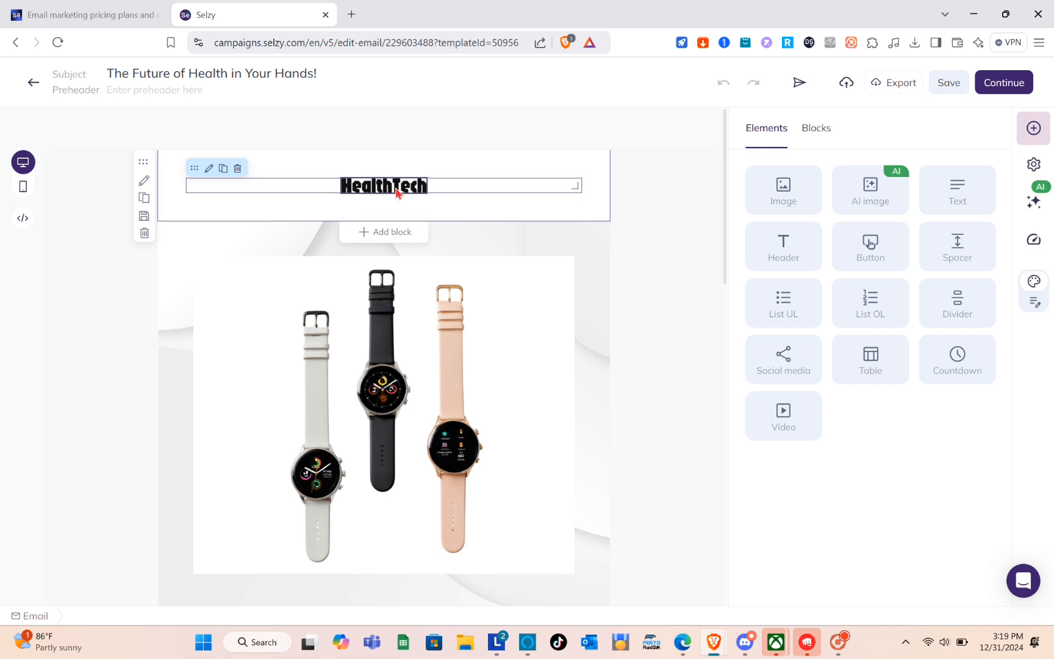
key("Delete")
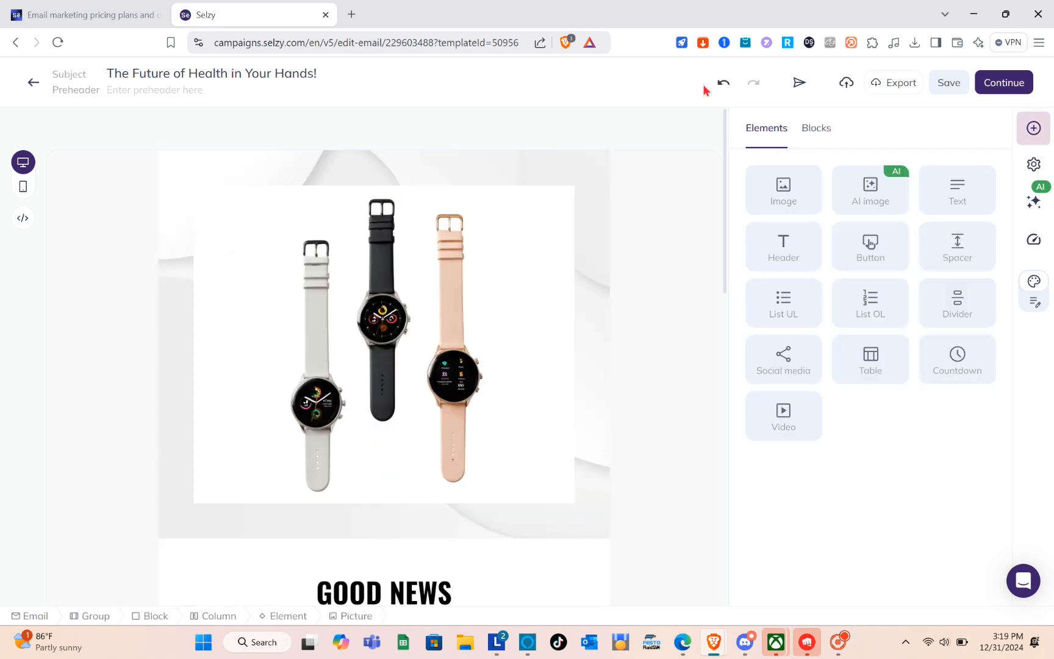
left_click(723, 82)
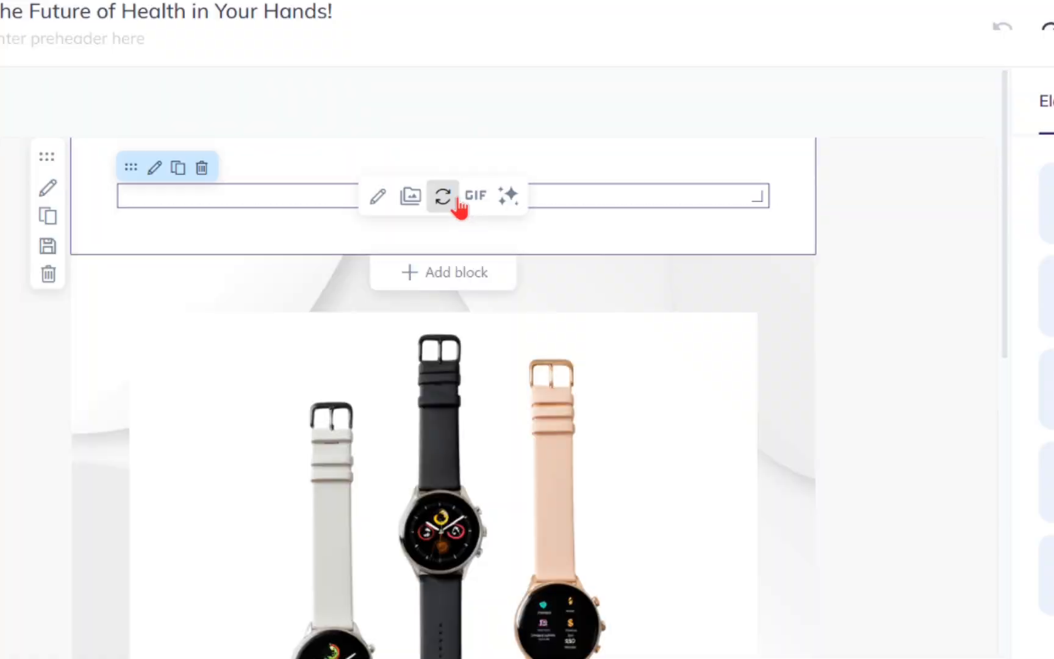
double_click(553, 200)
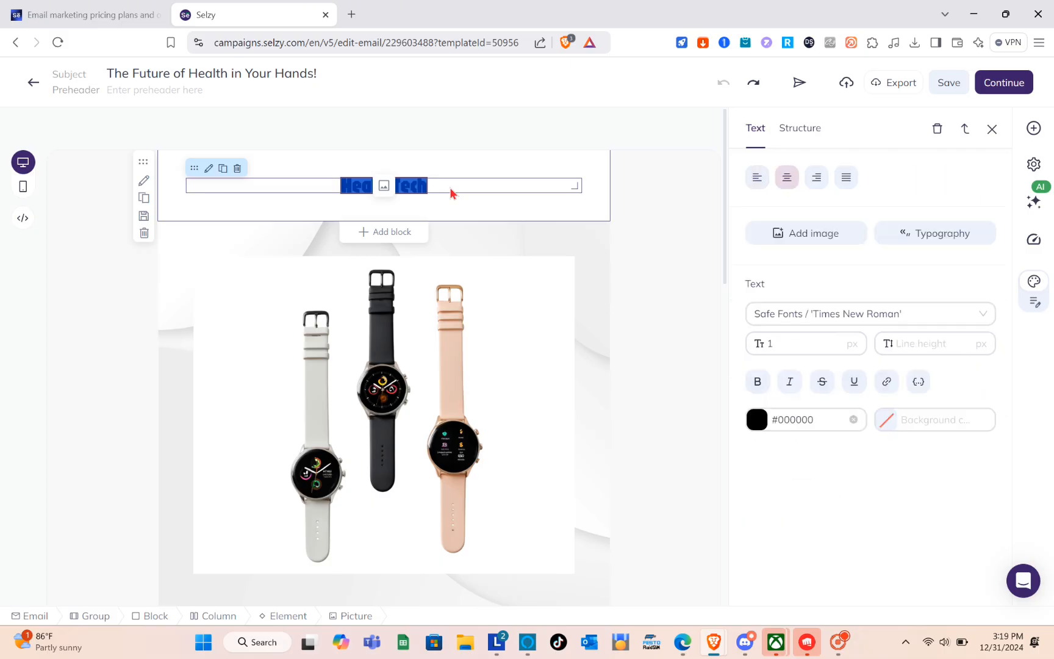
left_click(451, 185)
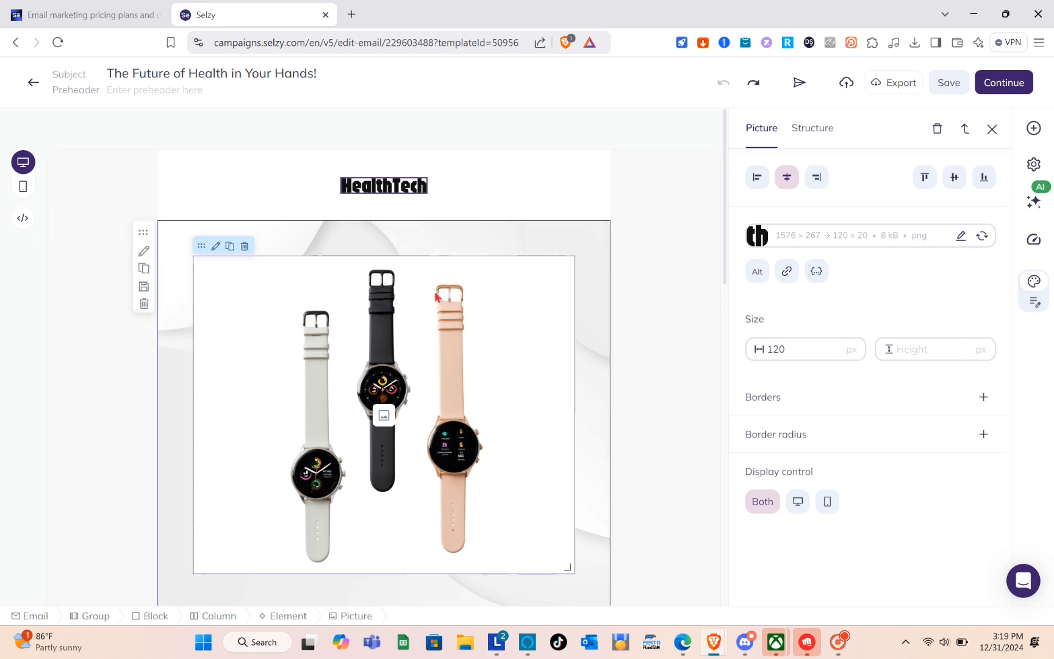
- Open the smartwatch picture in the image editor, inspect it up close and close the editor without updating
left_click(406, 312)
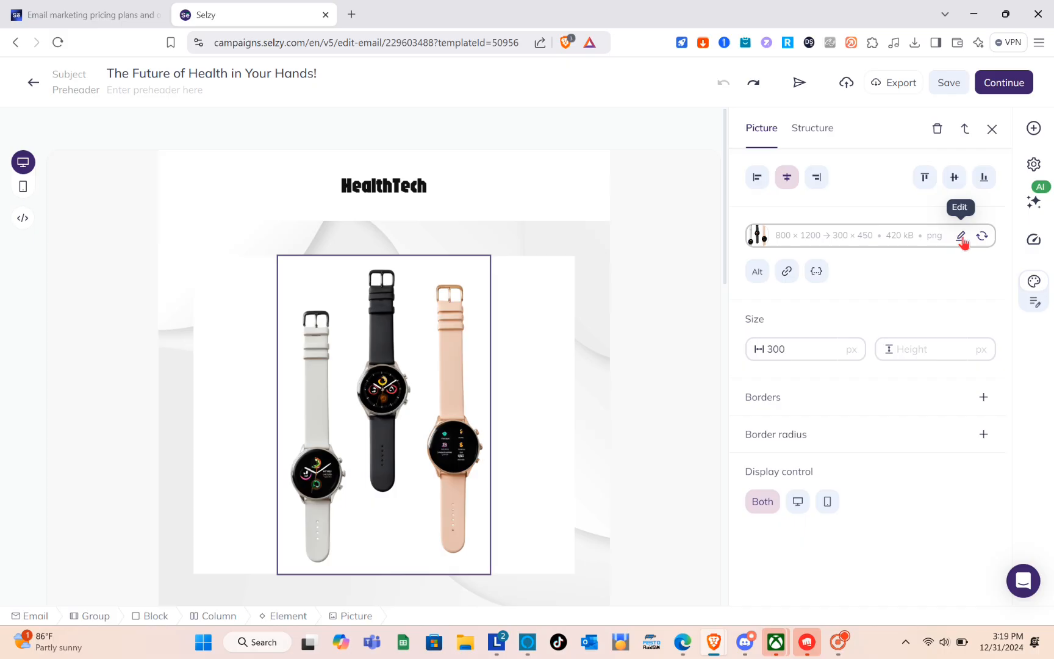
left_click(961, 237)
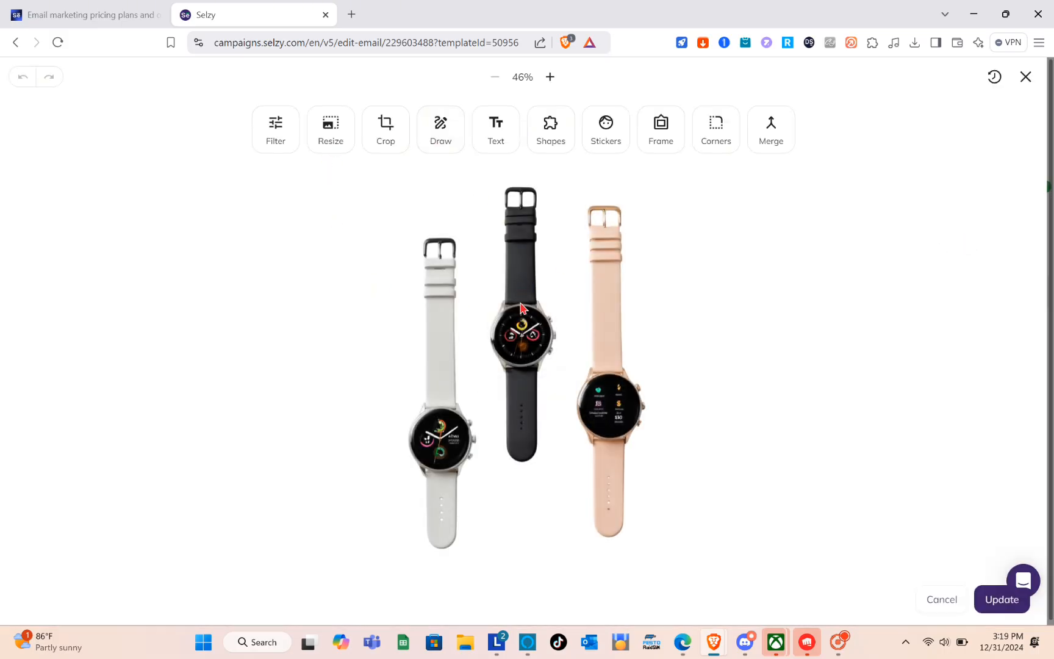
scroll(526, 314, "up", 5)
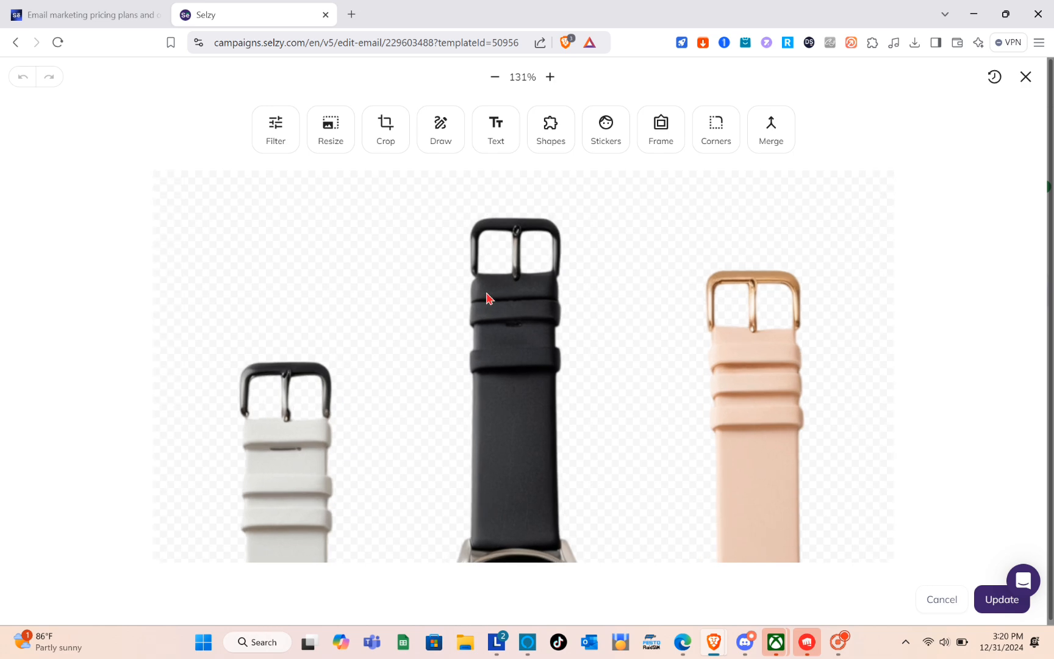
scroll(488, 298, "down", 5)
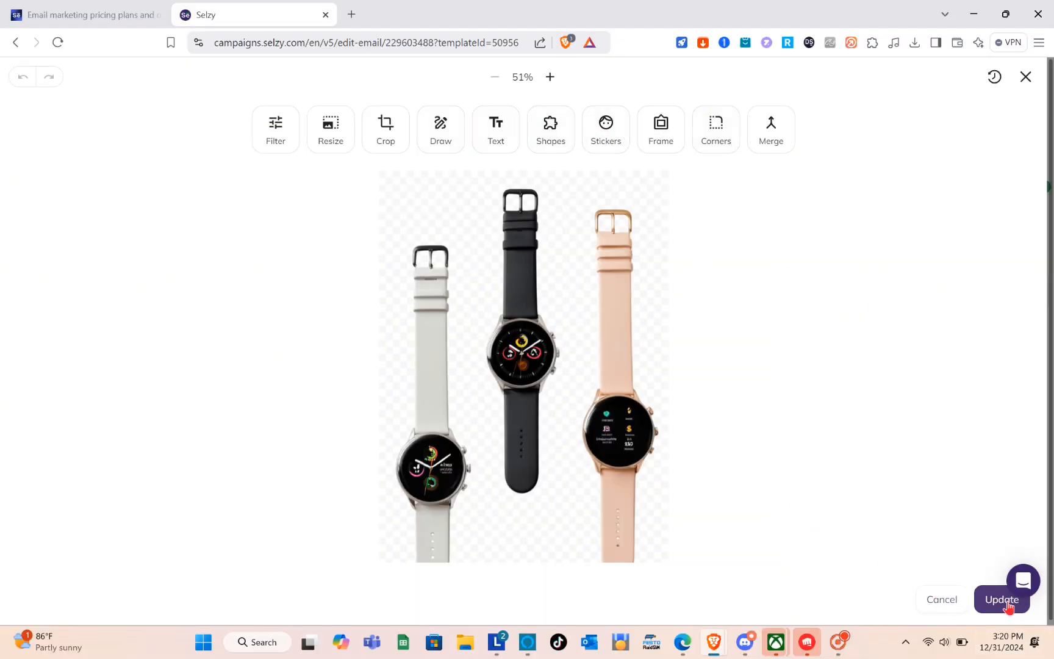
left_click(1028, 74)
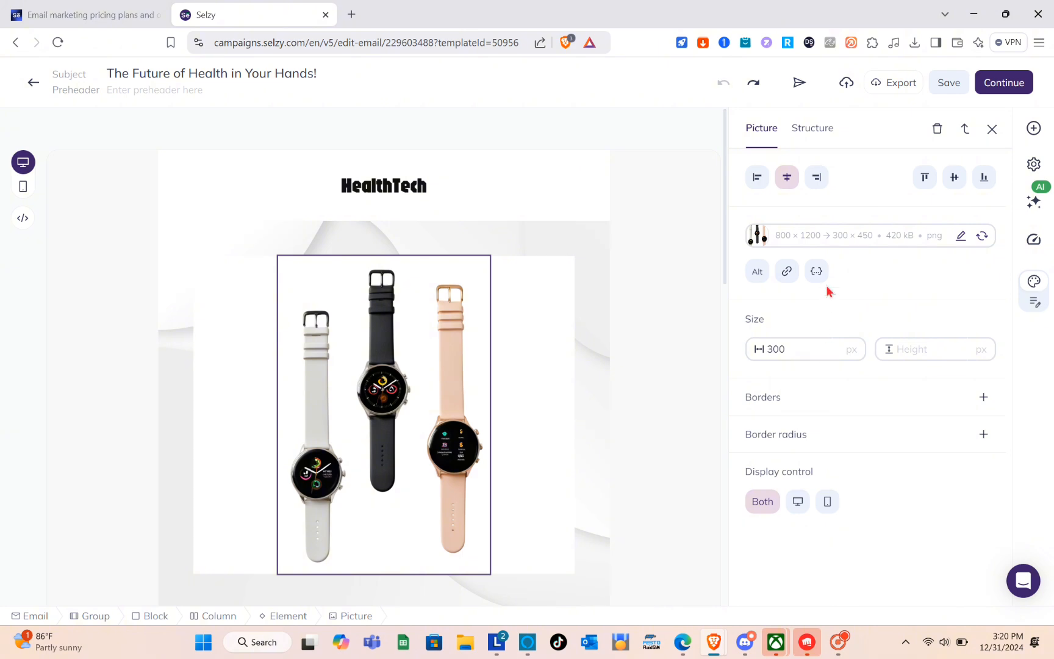
- Review the rest of the email from the Good News section through the product offers to the footer
left_click(475, 324)
scroll(474, 324, "down", 10)
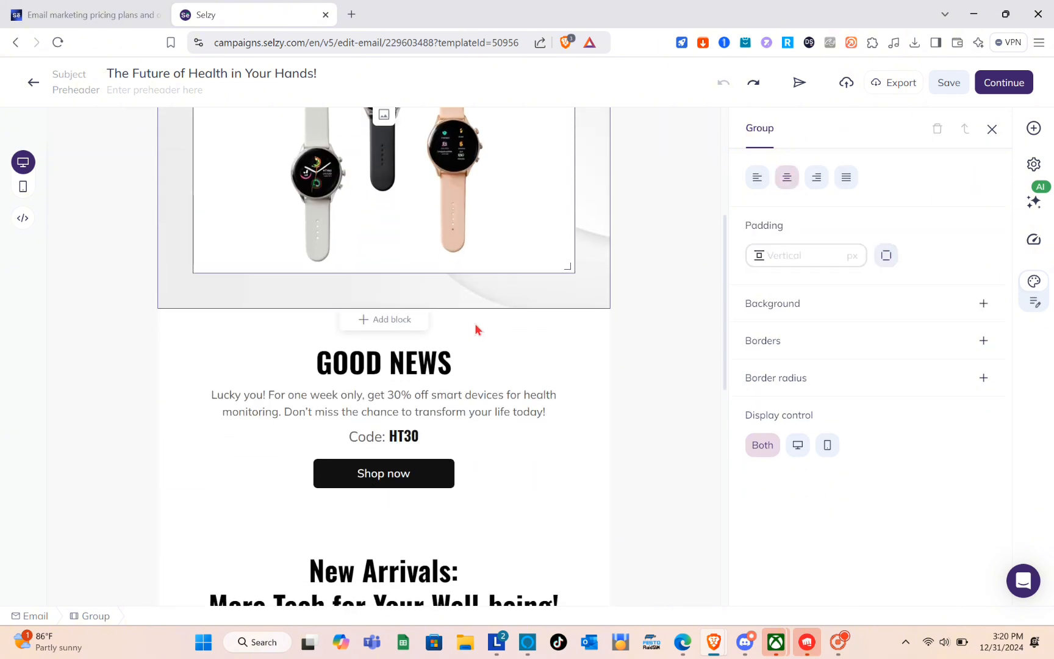
scroll(474, 327, "down", 5)
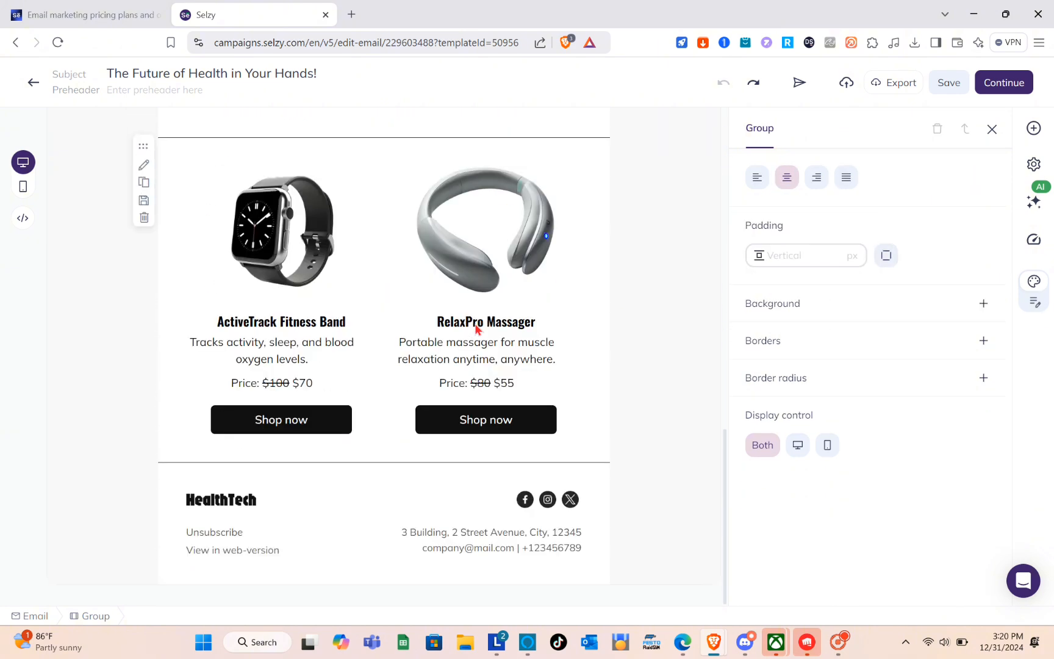
scroll(475, 327, "up", 10)
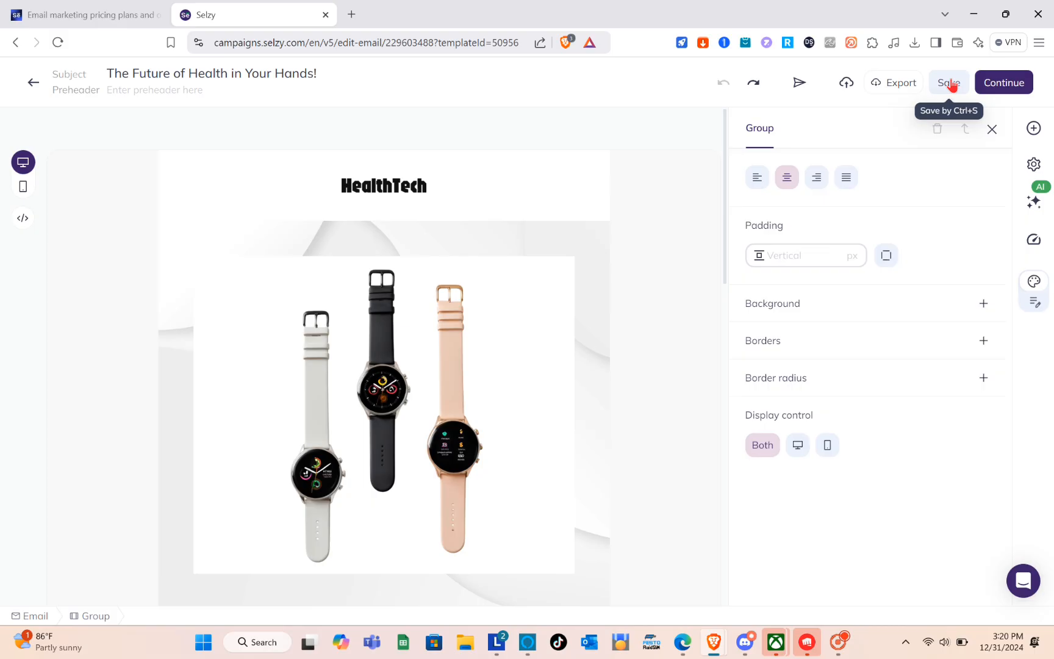
- Accept the email design, fill in the sender name and proceed to the campaign's recipients
left_click(989, 83)
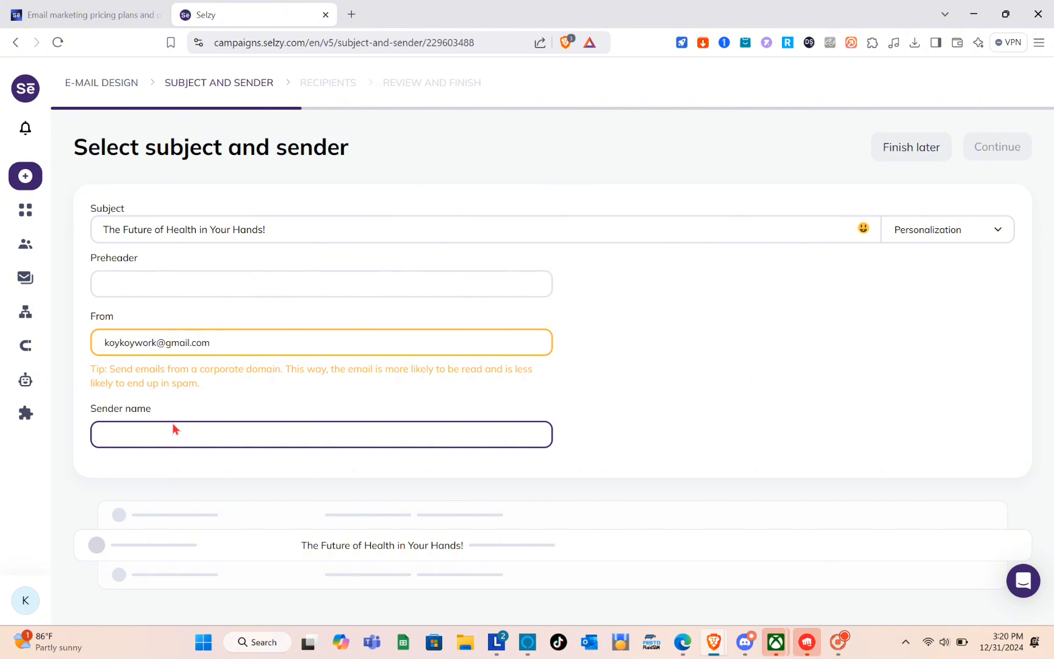
type("KOY")
left_click(983, 148)
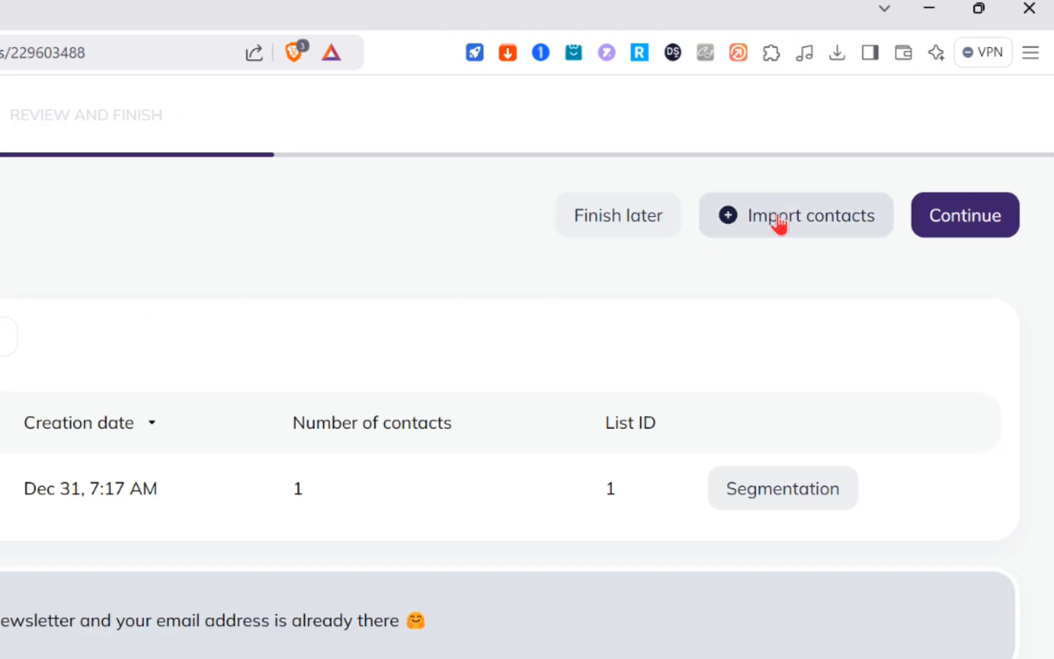
- Open the contact import page from the recipients stage and look over its upload, mapping and list stages
left_click(780, 223)
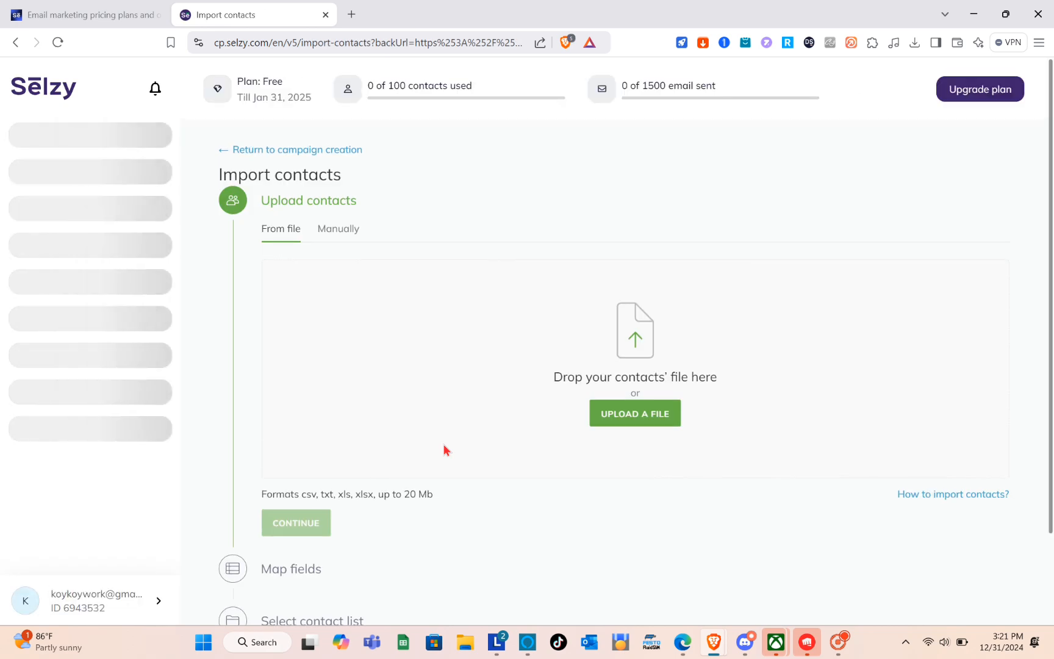
scroll(448, 396, "down", 1)
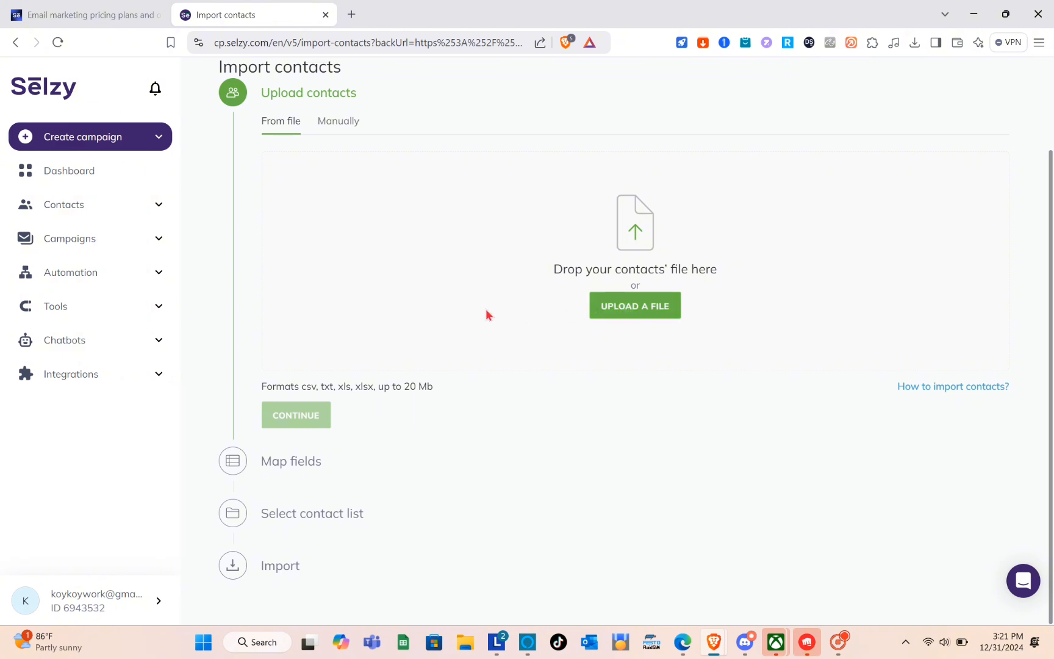
scroll(486, 310, "up", 2)
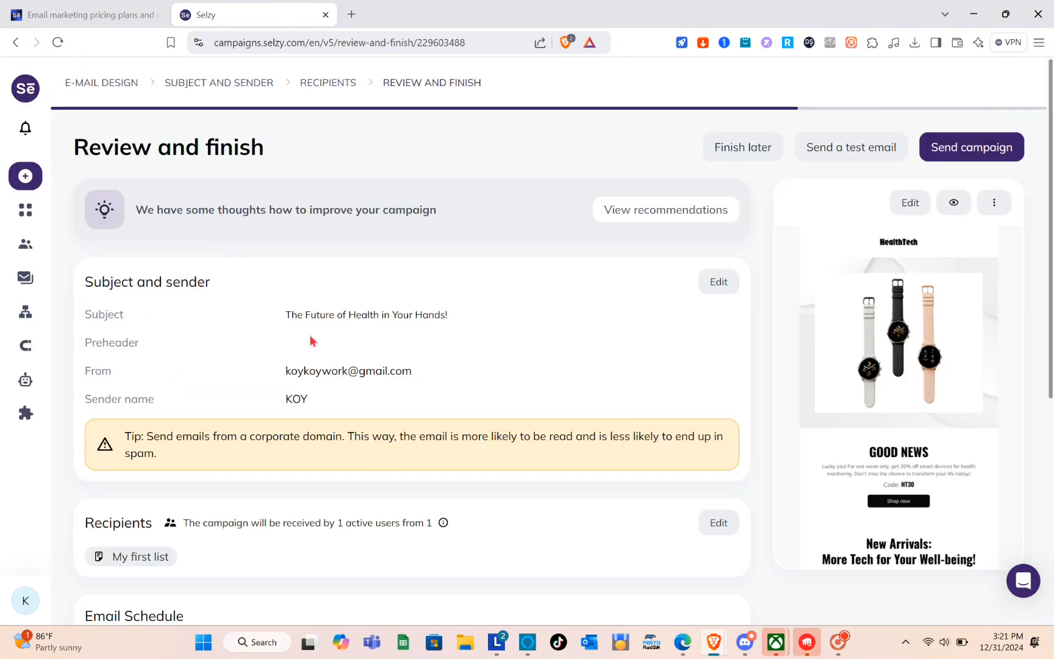
- Try the Send later option in the campaign's email schedule and switch it back to Send now
scroll(313, 341, "down", 1)
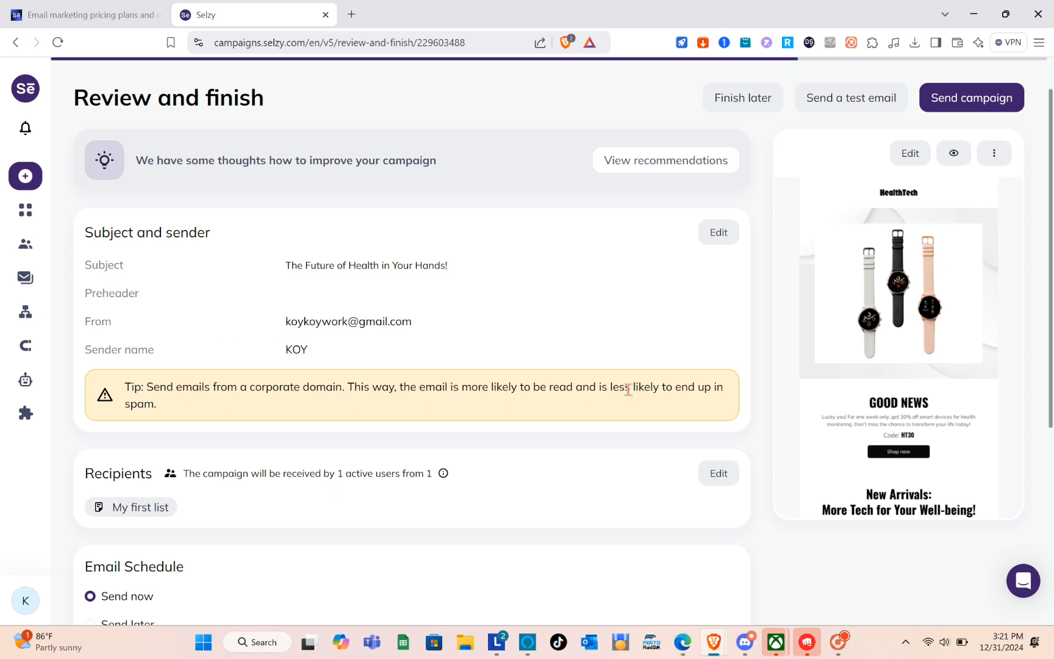
scroll(365, 391, "down", 2)
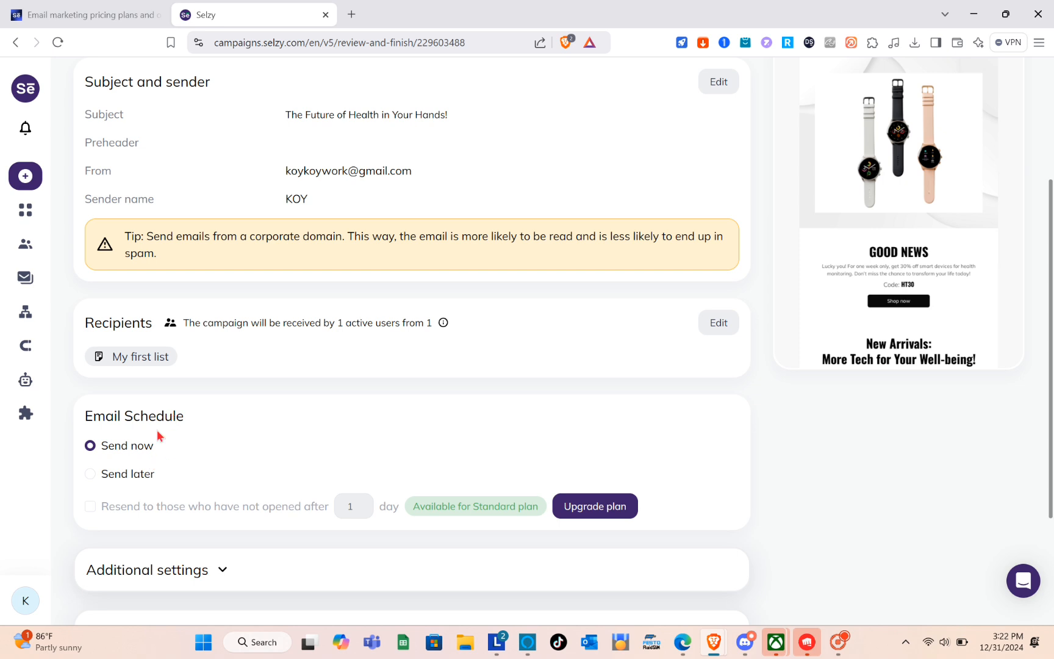
left_click(91, 475)
scroll(140, 512, "down", 1)
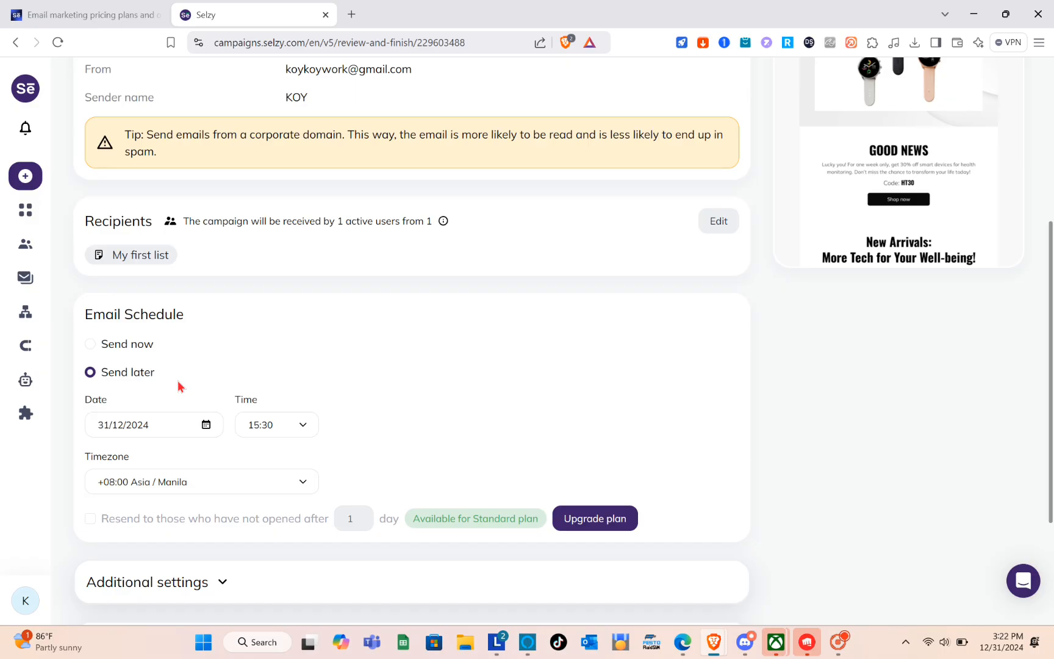
scroll(178, 385, "down", 1)
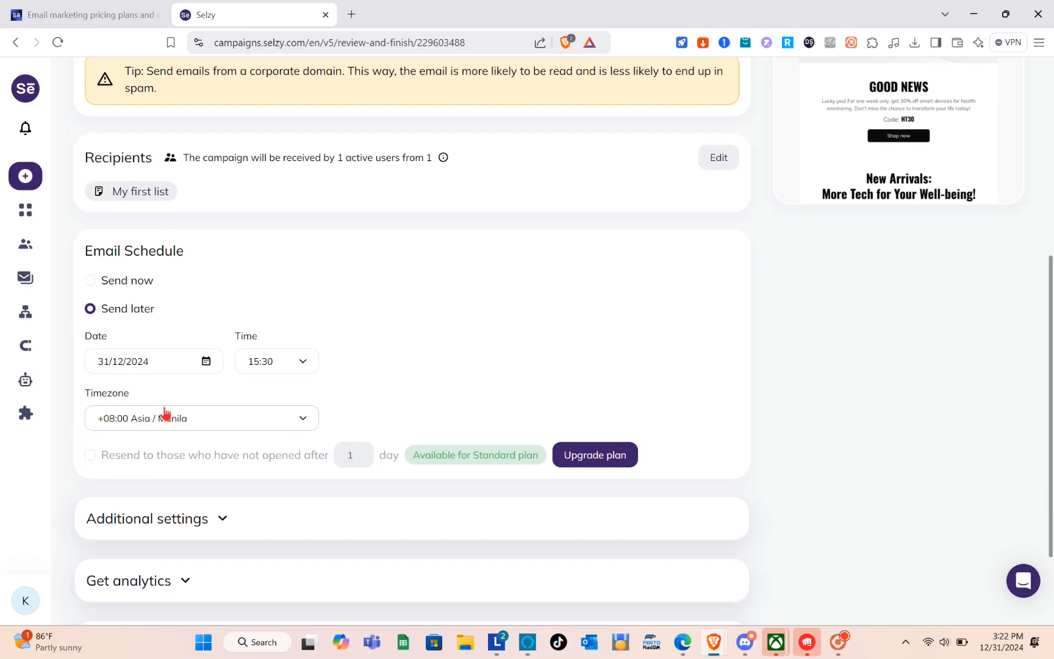
scroll(128, 387, "up", 1)
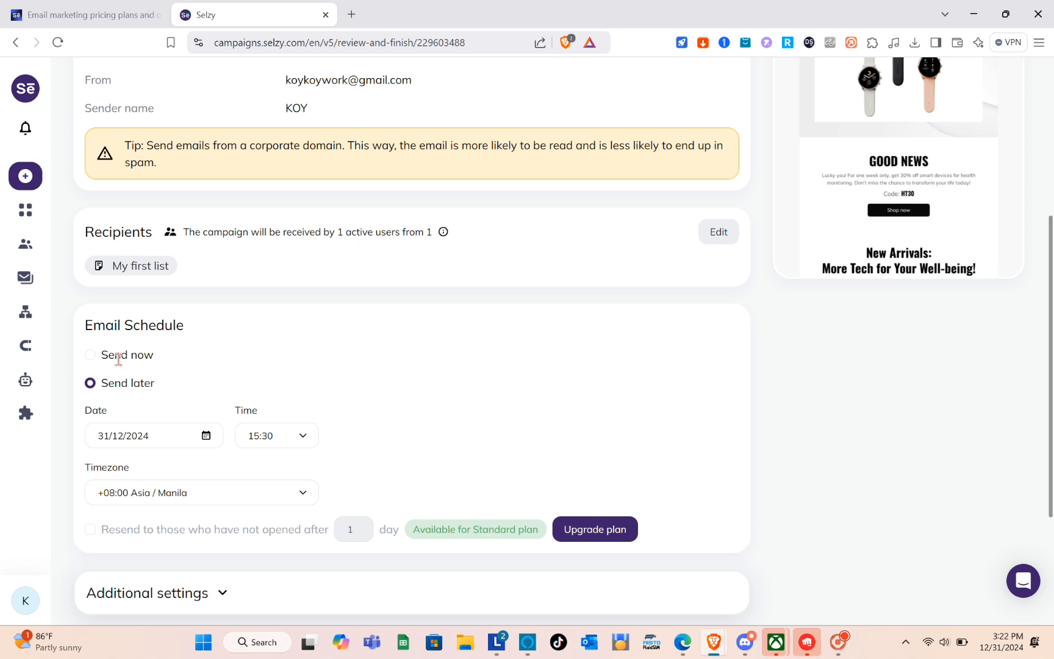
left_click(117, 358)
scroll(357, 415, "down", 1)
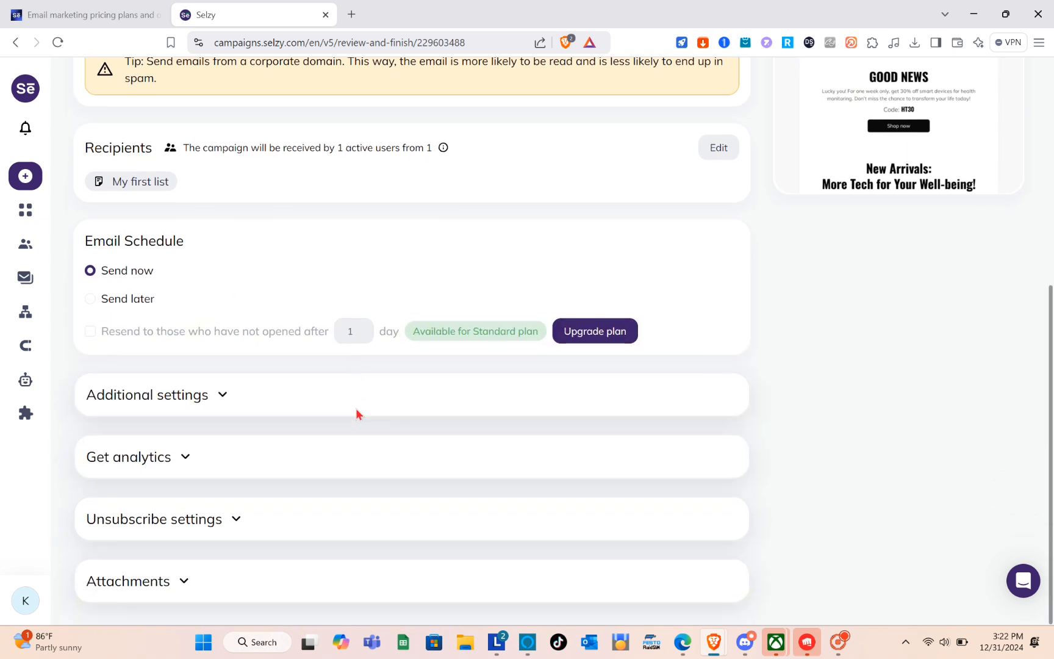
scroll(330, 443, "up", 1)
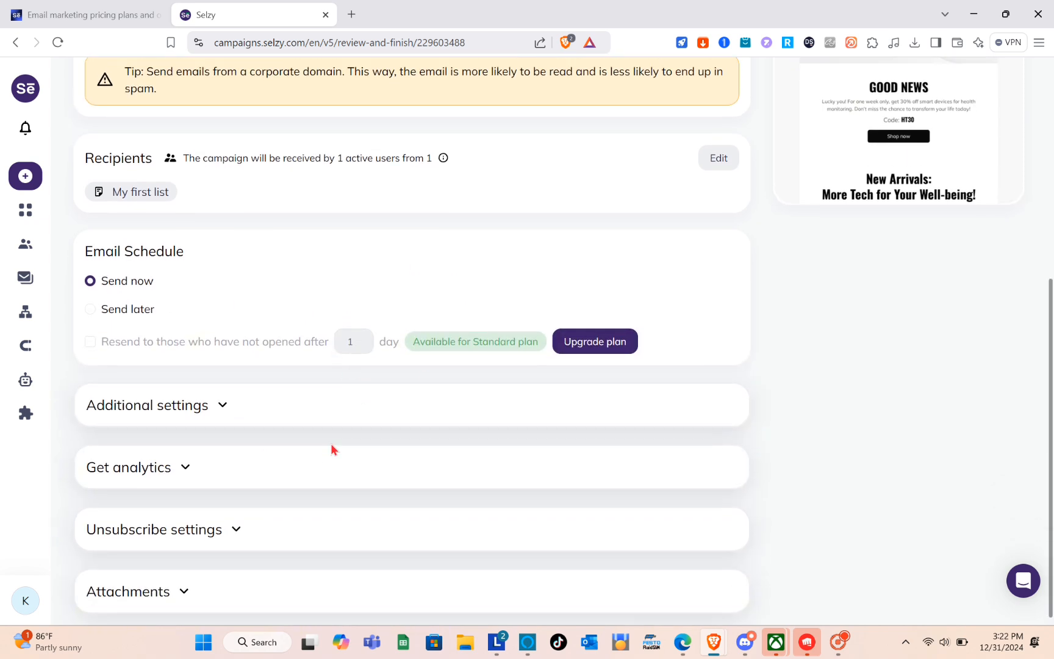
scroll(218, 385, "up", 3)
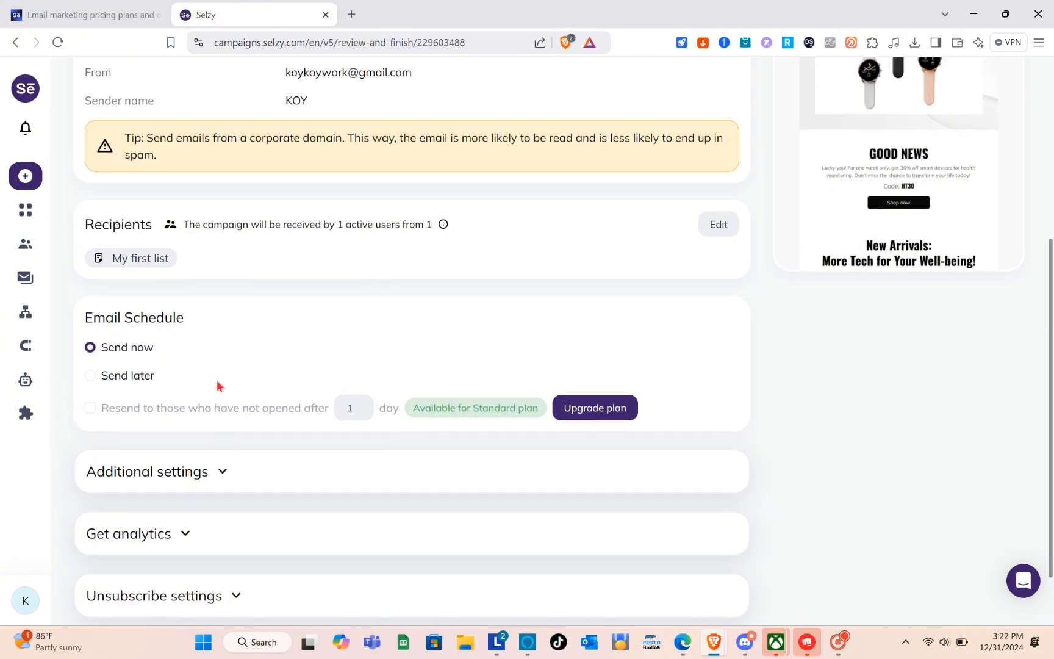
- Open the test email form for the campaign and enter the recipient's email address
scroll(218, 383, "up", 2)
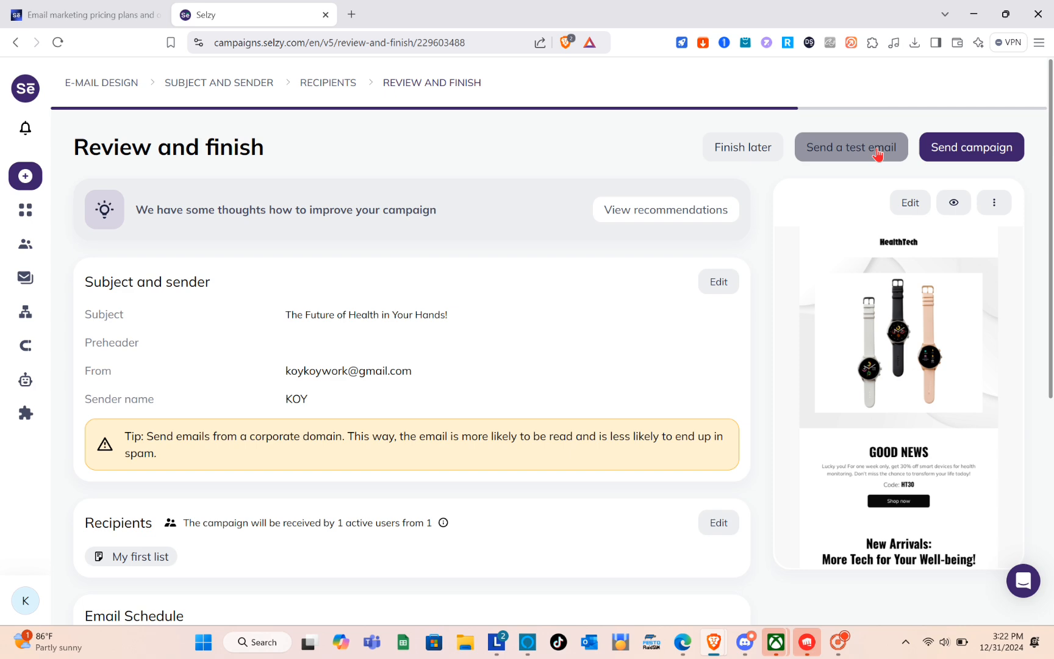
left_click(877, 154)
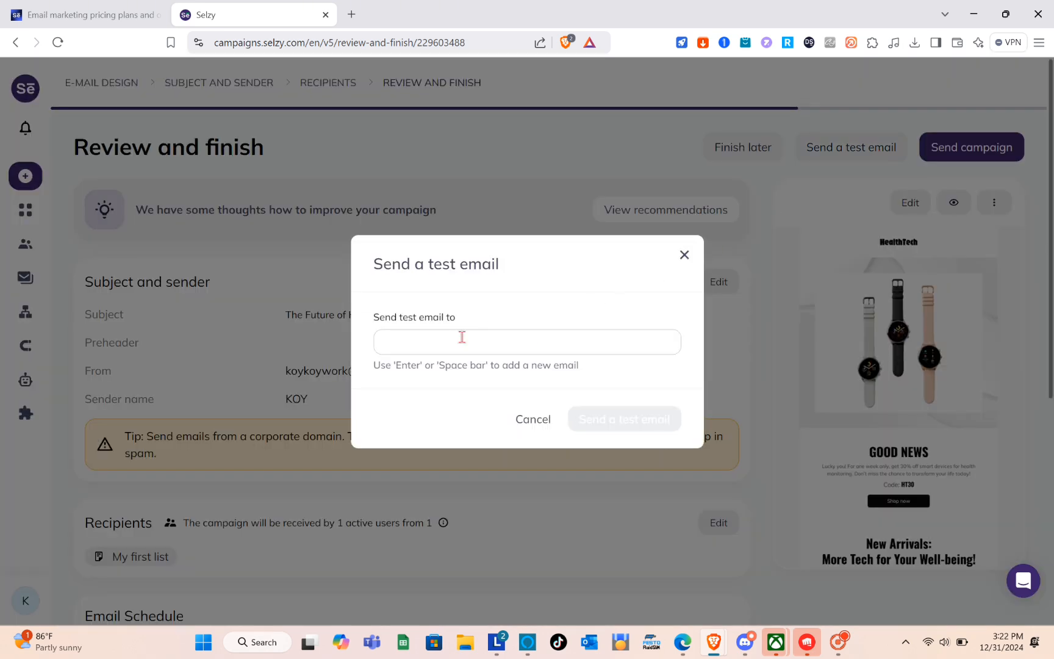
left_click(462, 342)
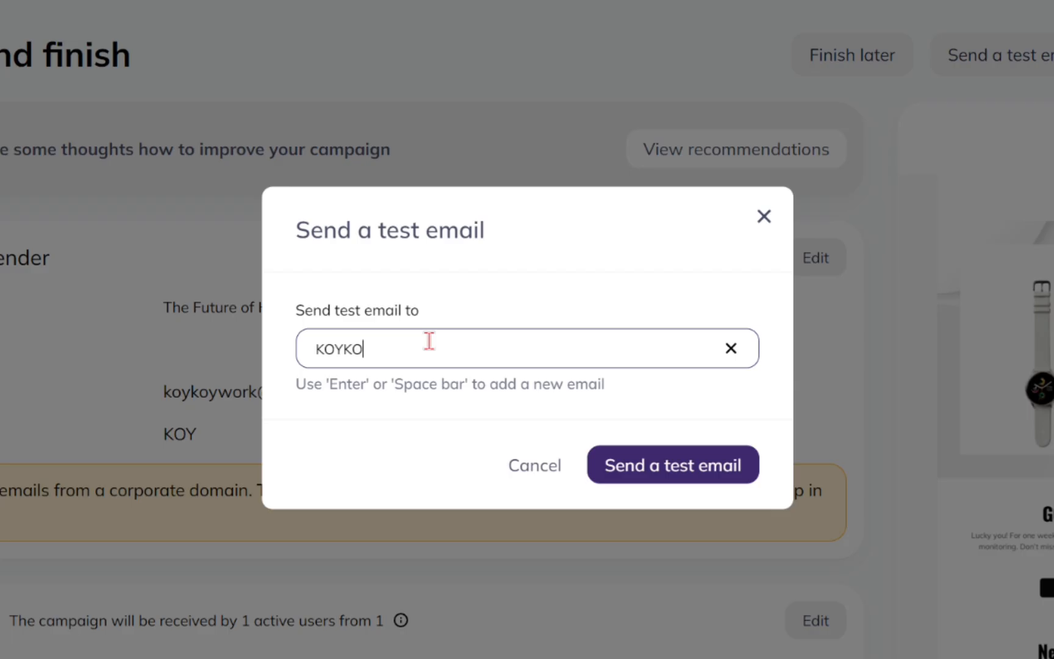
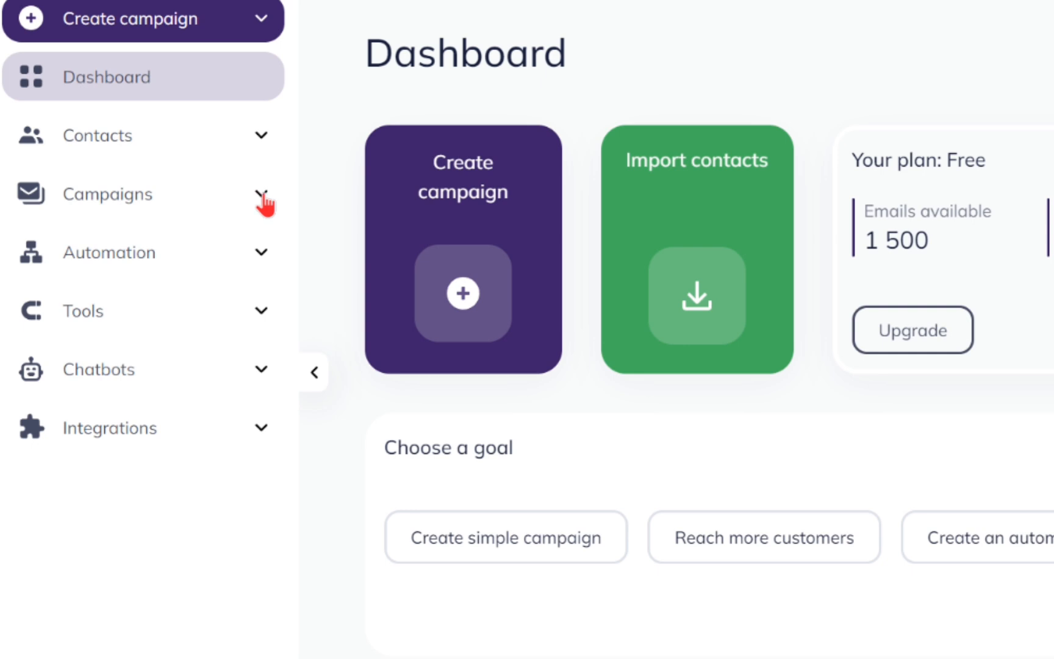
- Create another campaign from the dashboard and start its email design from scratch
left_click(160, 241)
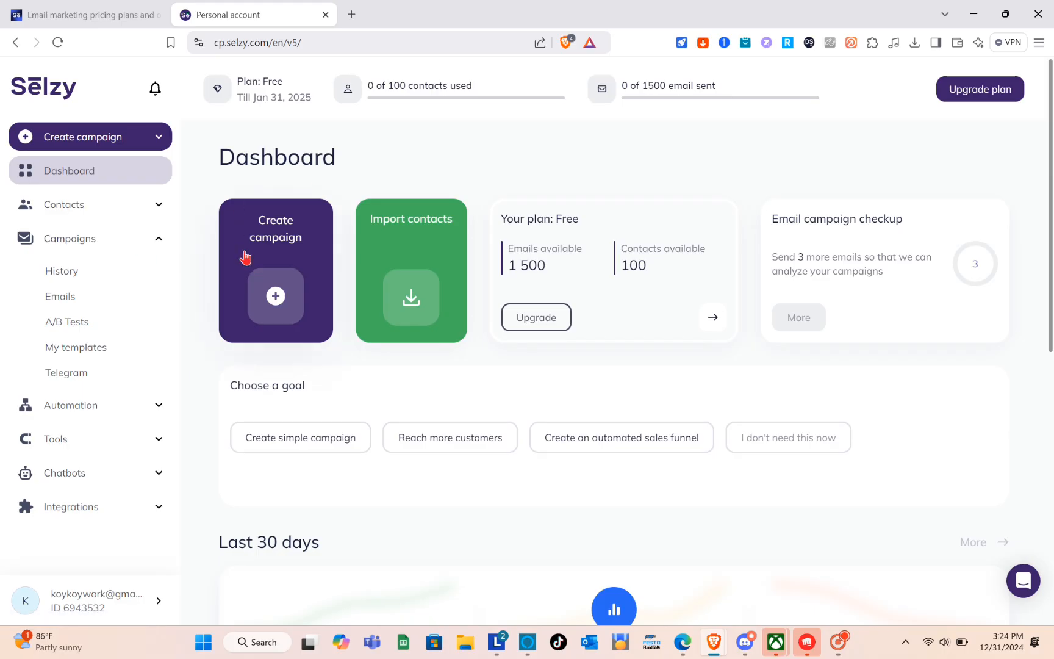
left_click(278, 301)
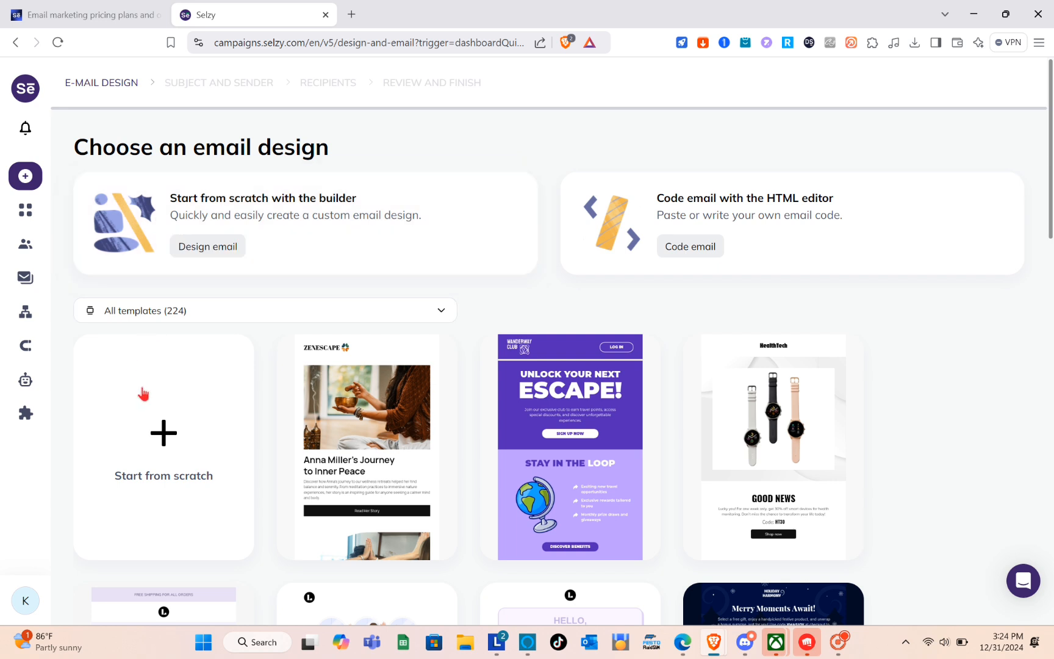
left_click(157, 446)
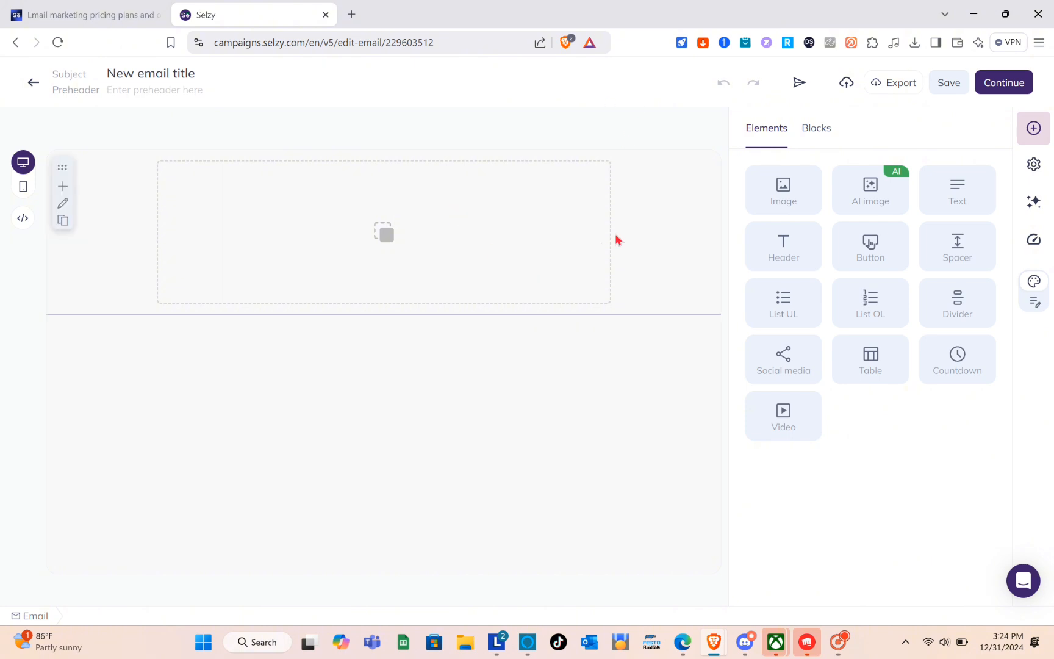
- Add an image element to the empty email and fill it with the stock photo of a woman lifting a barbell, searching for "exercise"
left_click_drag(791, 193, 384, 193)
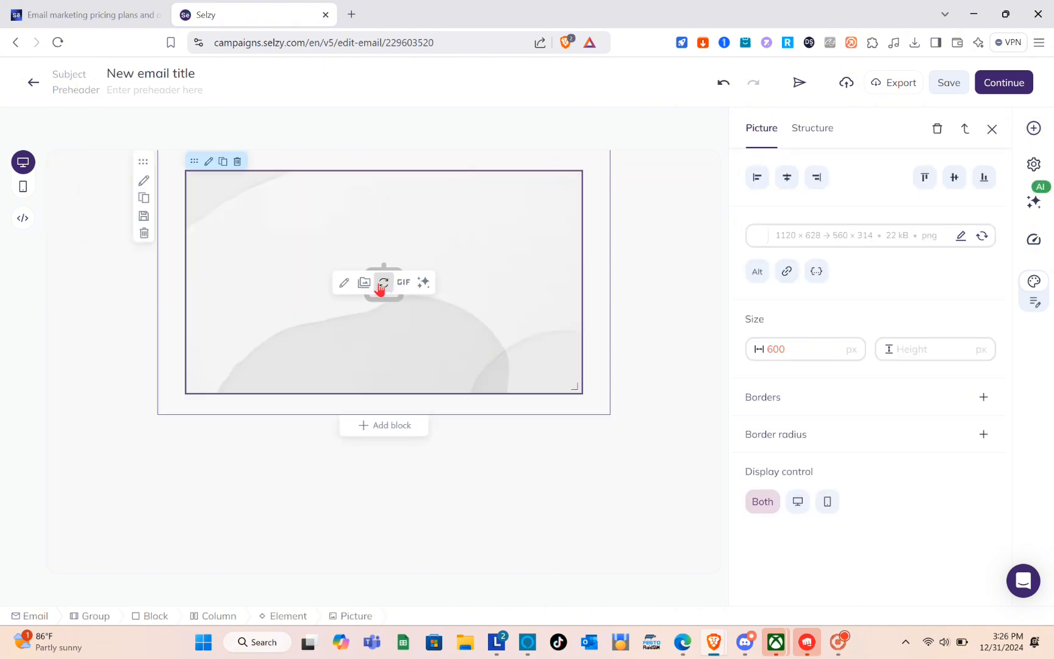
left_click(365, 283)
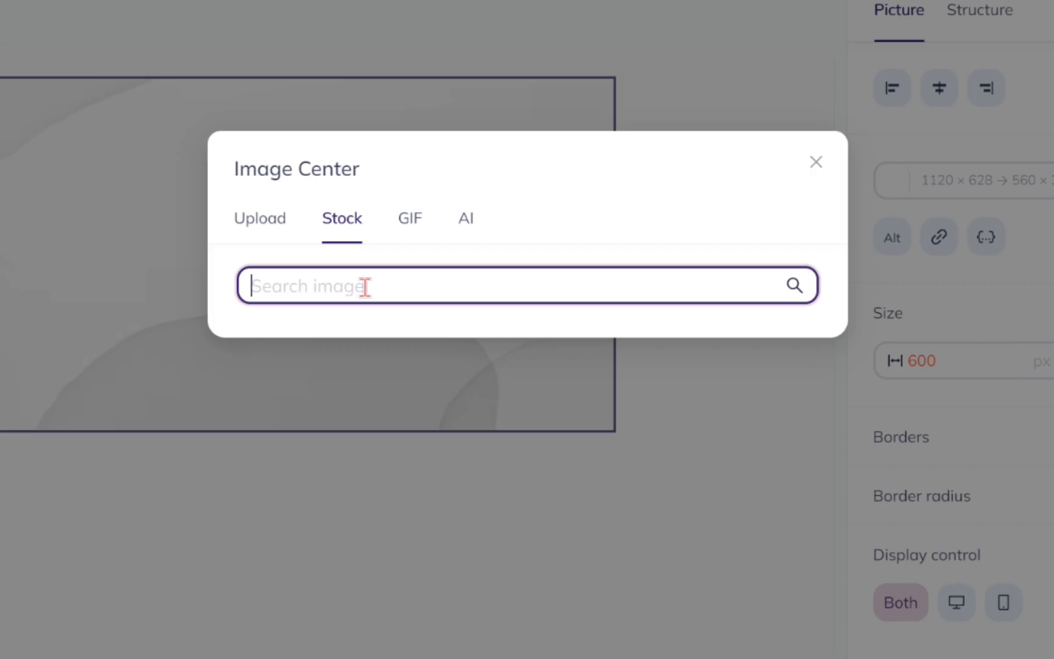
type("ex")
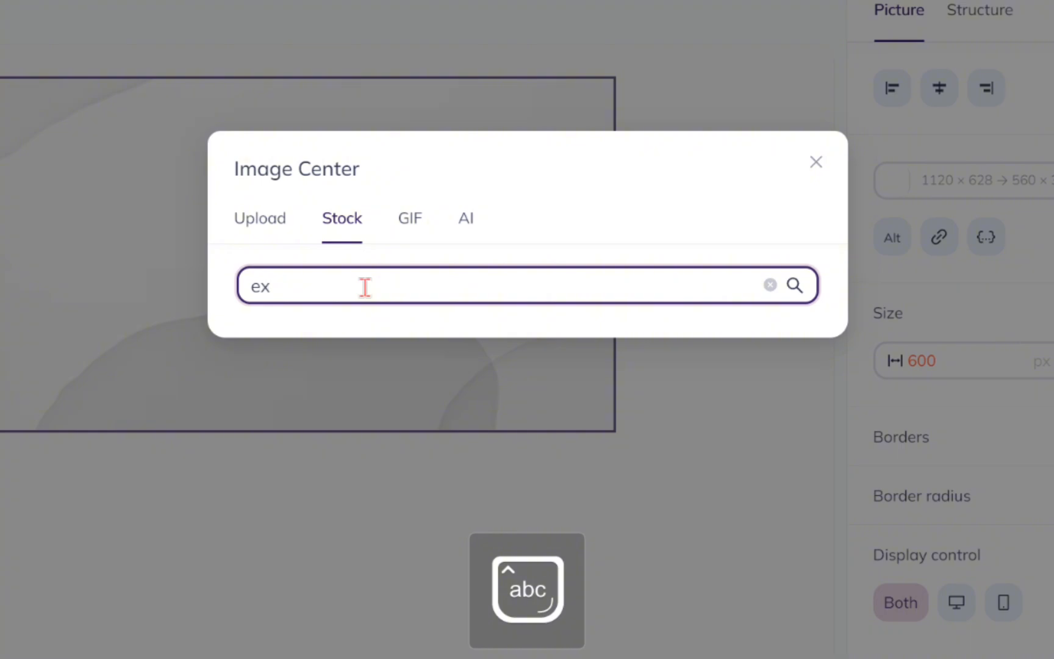
type("ercise")
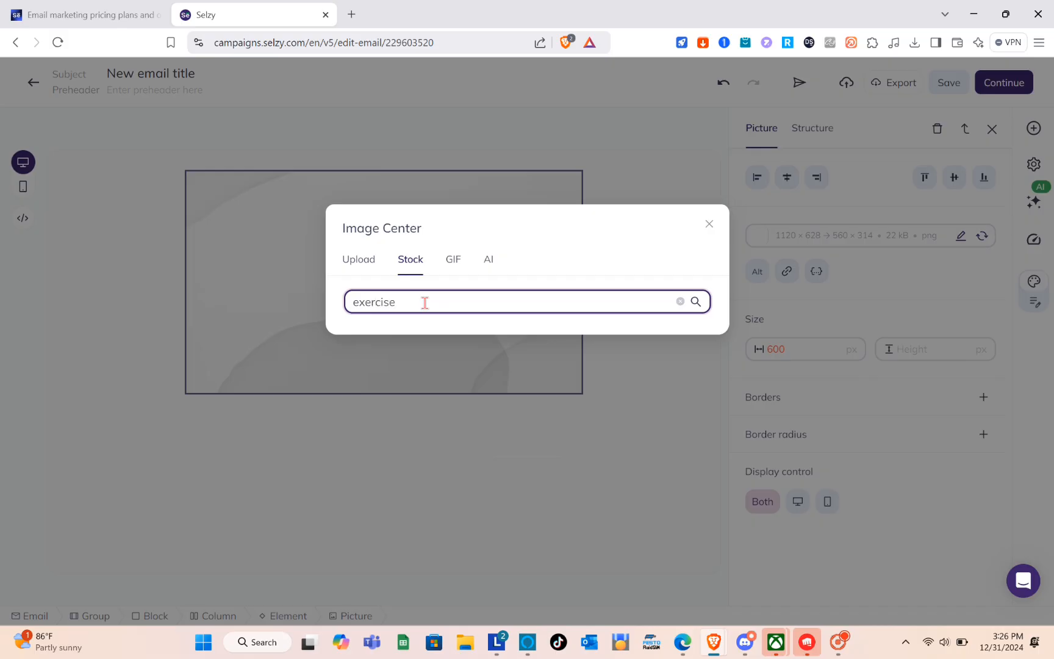
key("Return")
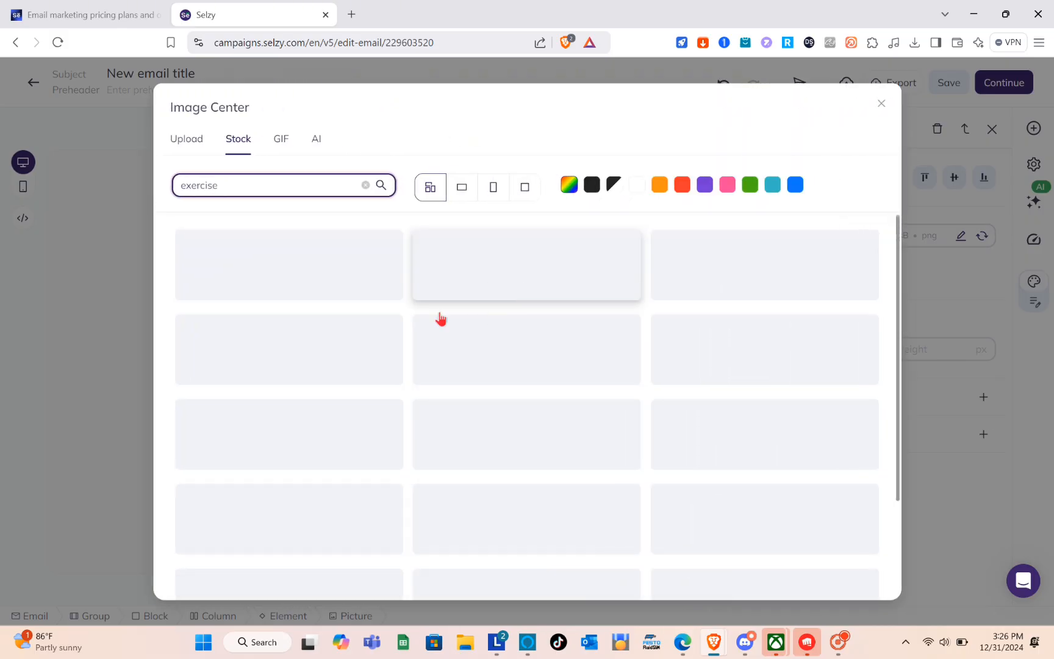
scroll(436, 377, "down", 1)
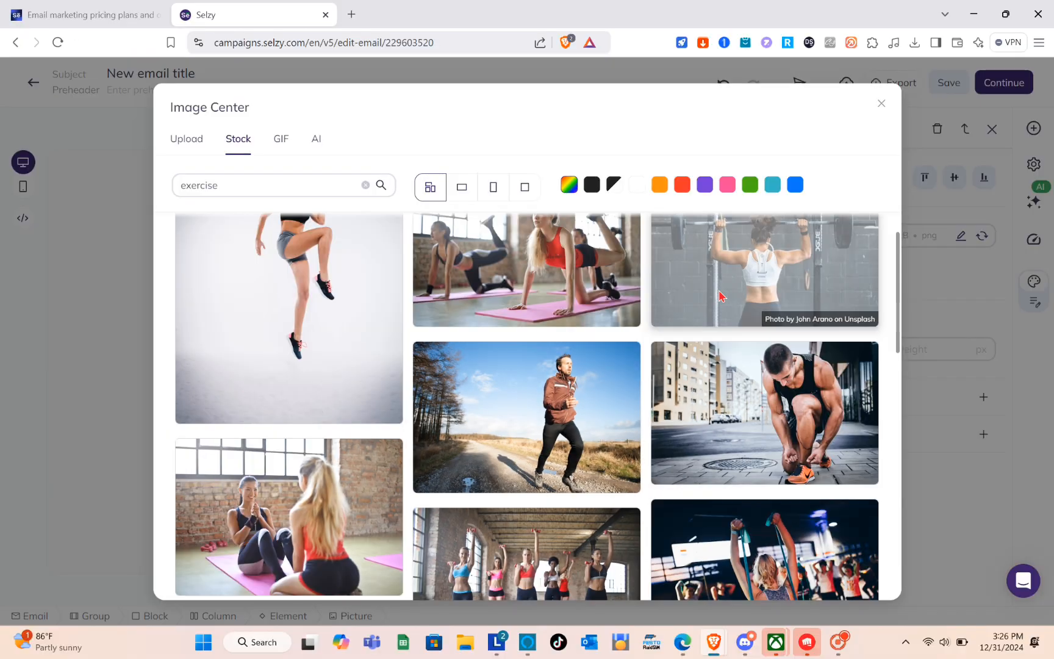
left_click(777, 241)
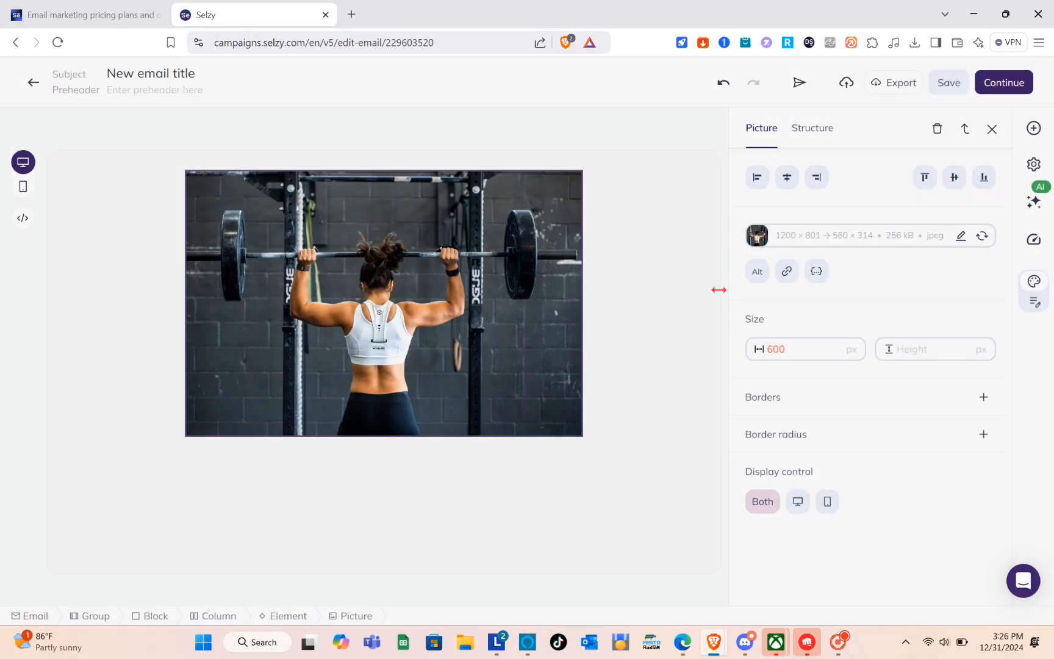
- Reduce the image block's bottom padding to 1 px and remove its top padding
left_click(383, 440)
mouse_move(384, 439)
left_mouse_down()
mouse_move(379, 339)
mouse_move(383, 421)
left_mouse_up()
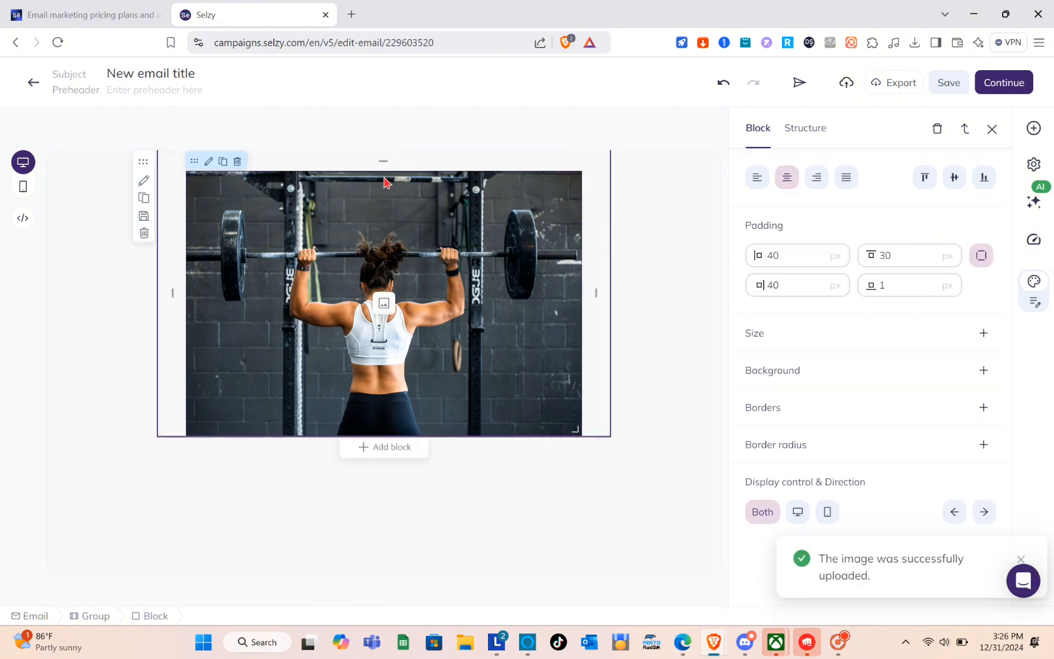
mouse_move(385, 164)
left_mouse_down()
mouse_move(383, 183)
mouse_move(388, 129)
left_mouse_up()
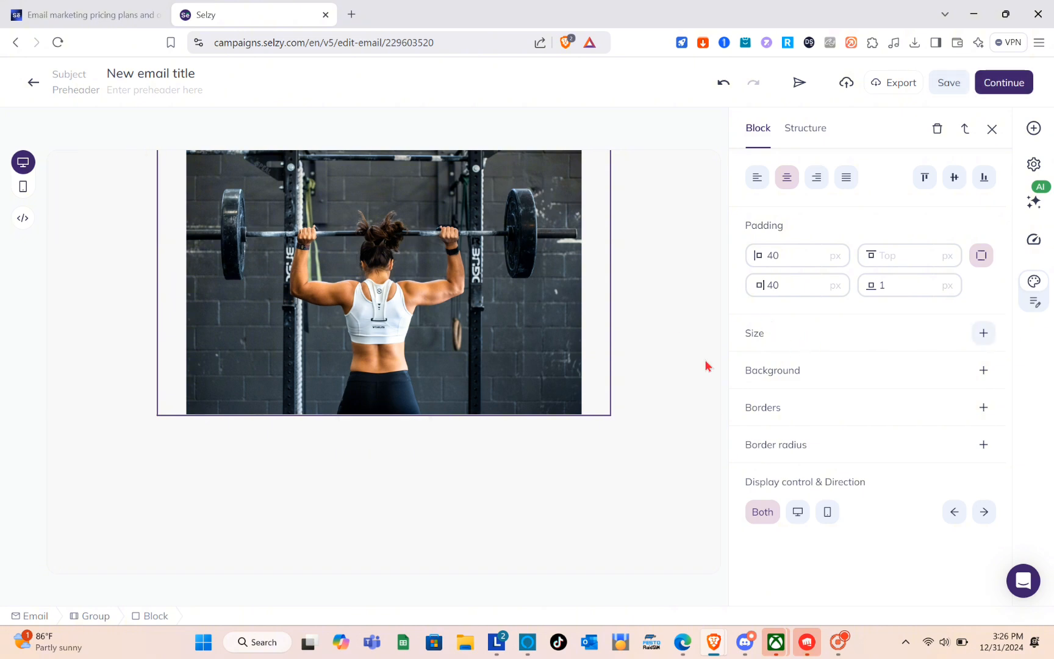
left_click(431, 436)
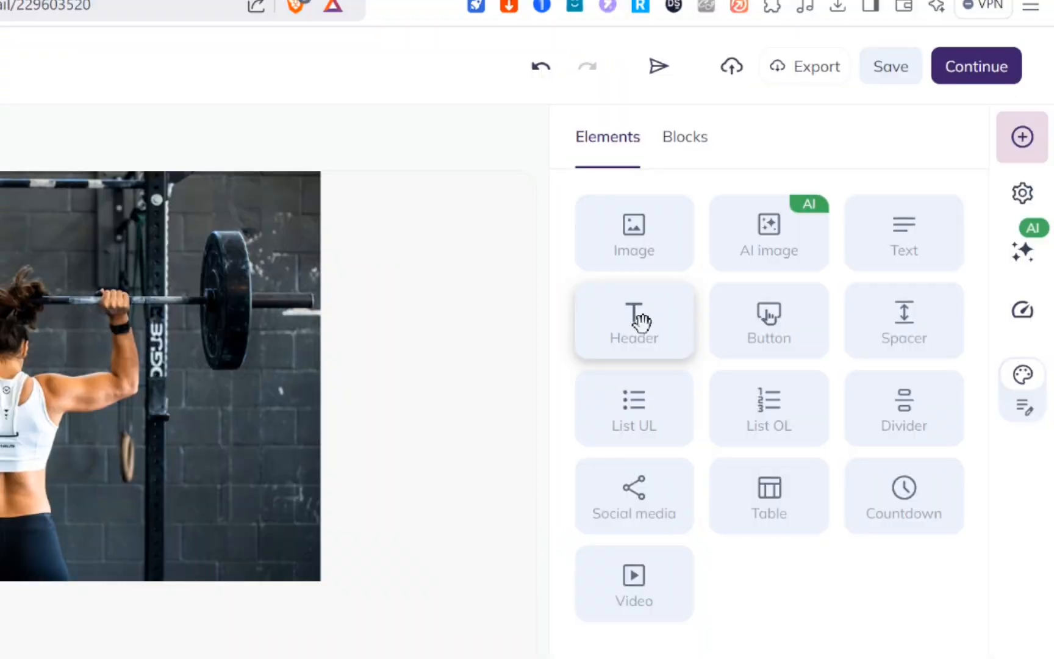
- Add a text element below the picture and replace its placeholder with "Type your text here"
left_click_drag(908, 241, 13, 628)
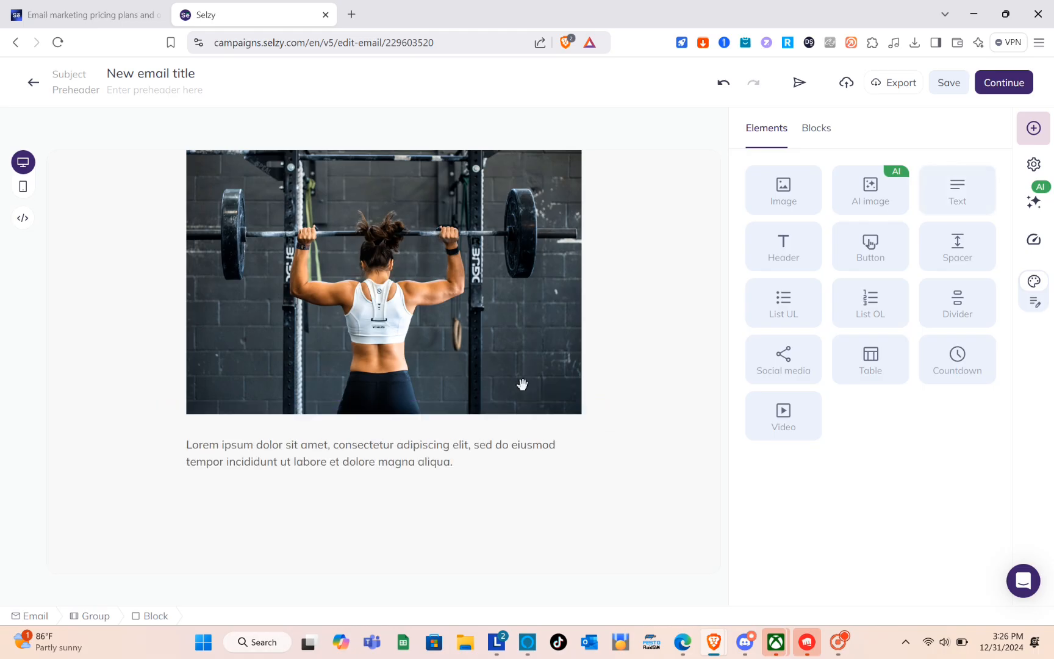
double_click(270, 462)
key("ctrl+a")
key("BackSpace")
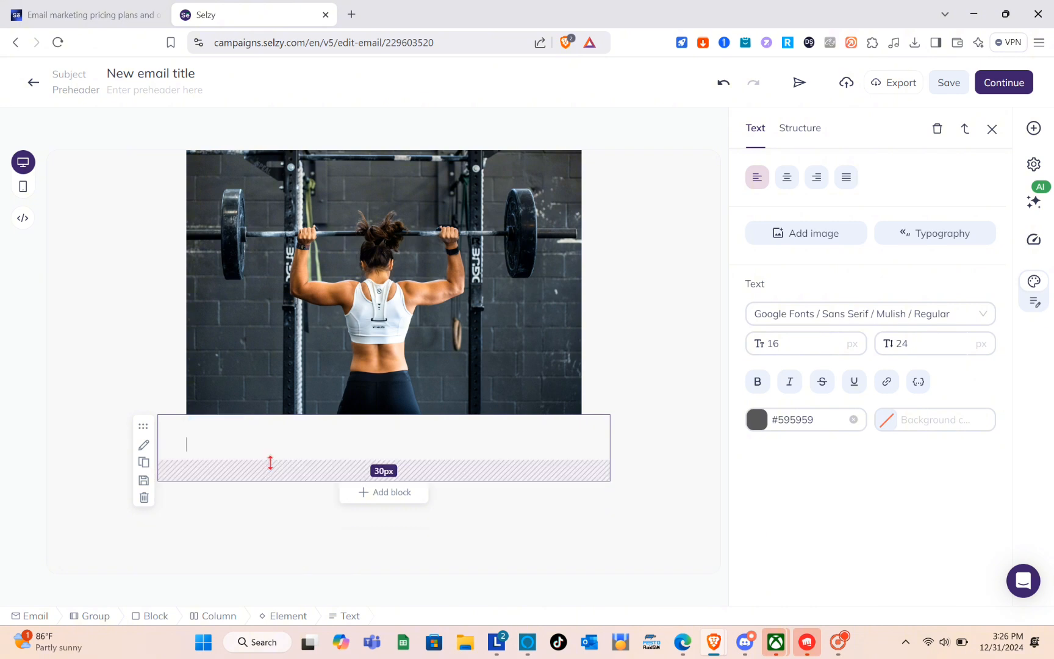
key("Caps_Lock")
type("Type")
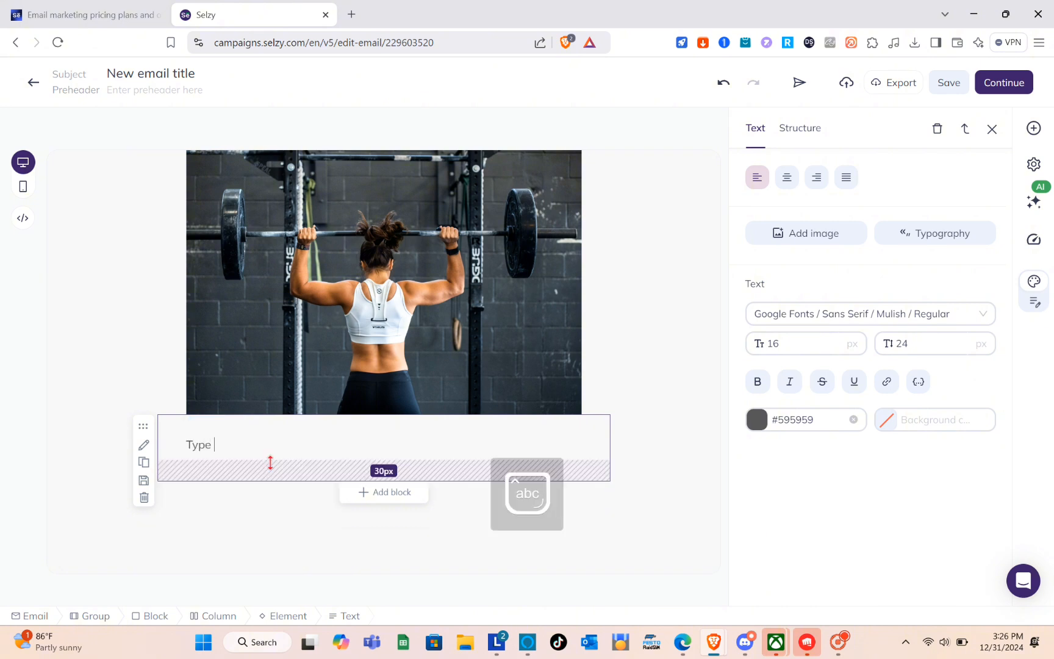
type(" your text here")
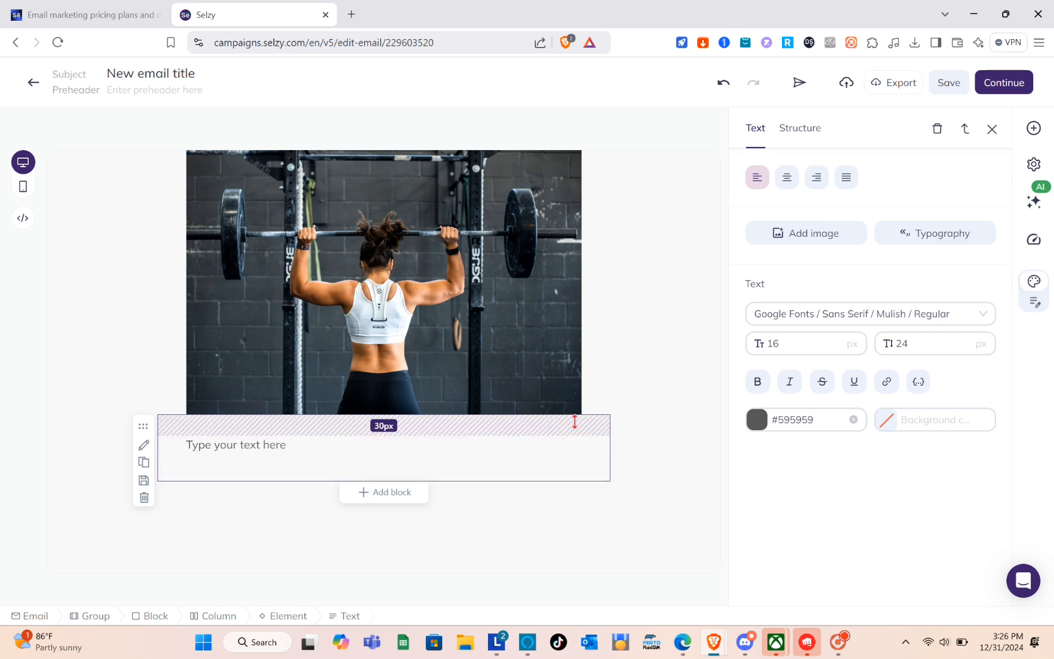
left_click(654, 400)
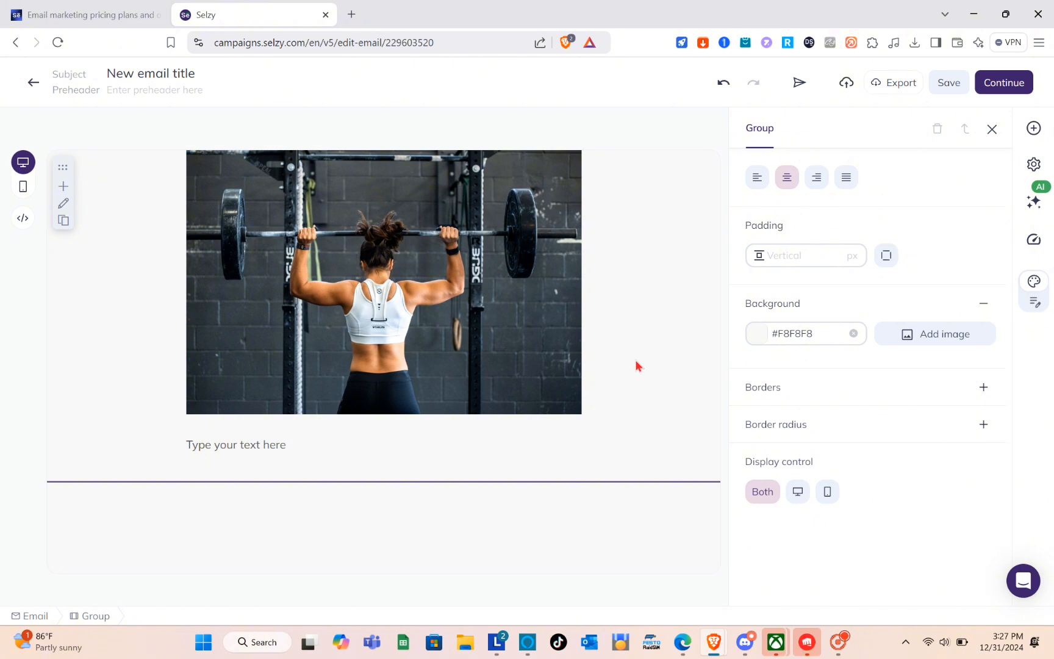
left_click(415, 472)
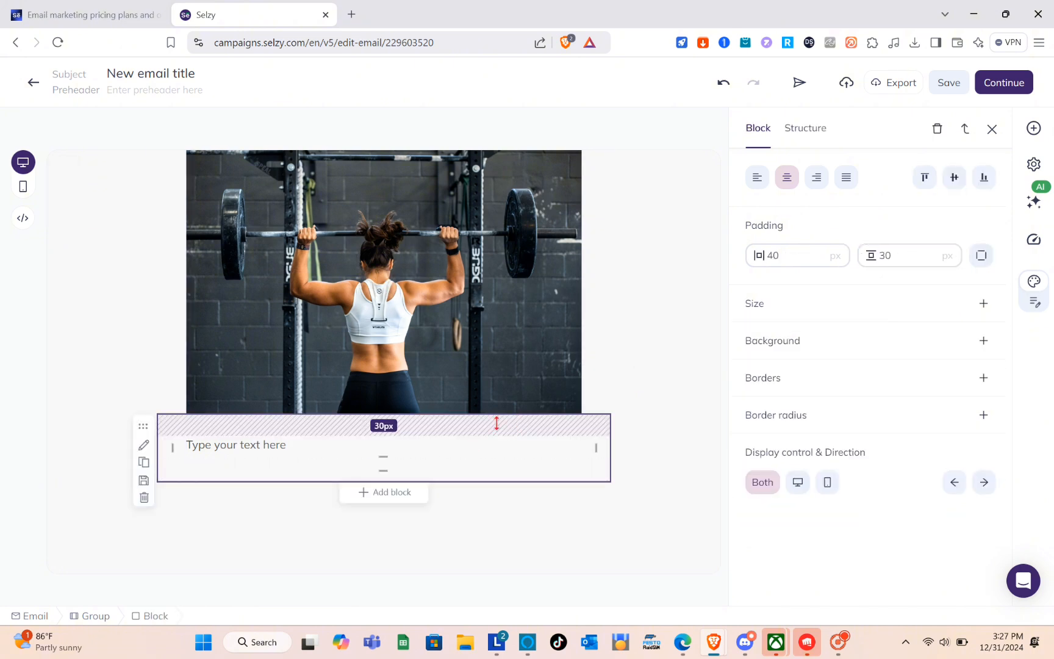
left_click(436, 404)
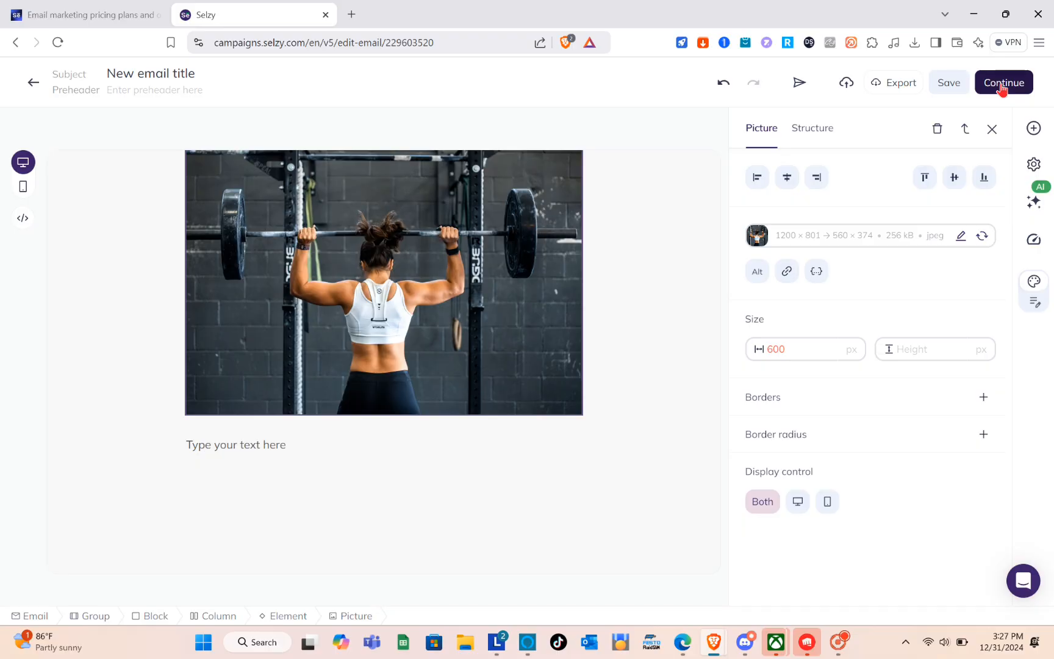
- Proceed from the finished email design to the subject and sender details and enter the sender's name
left_click(1003, 88)
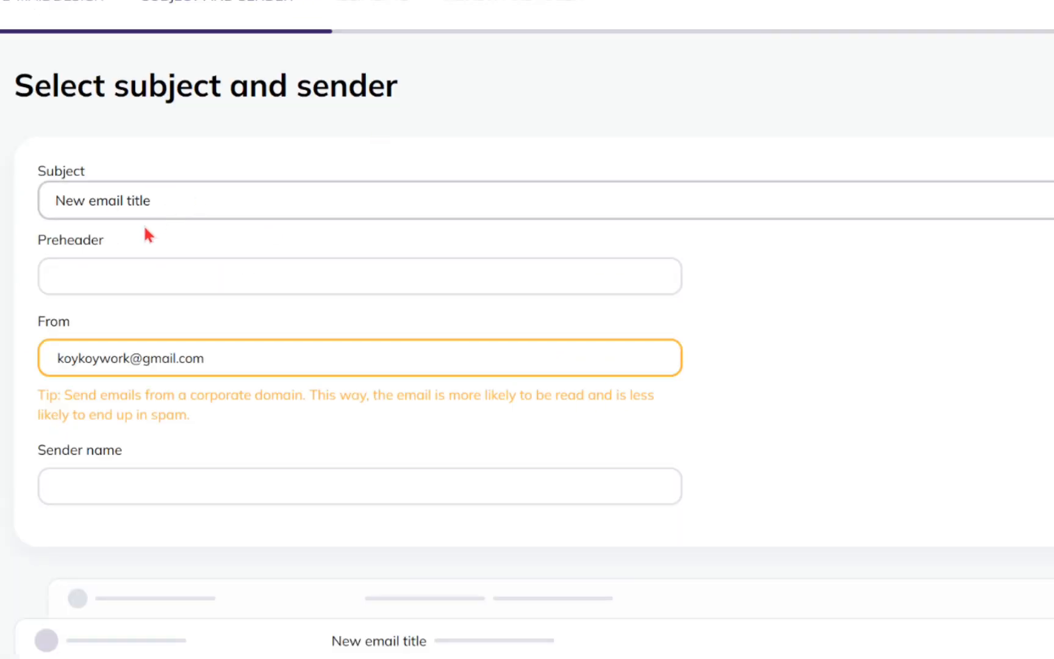
left_click(138, 482)
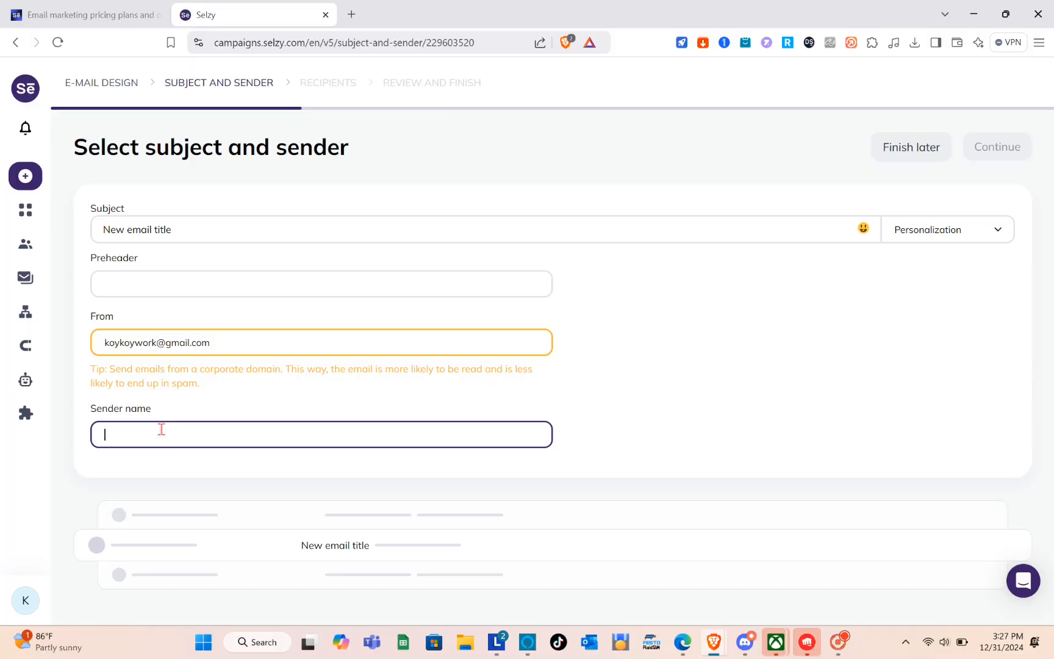
type("Koy")
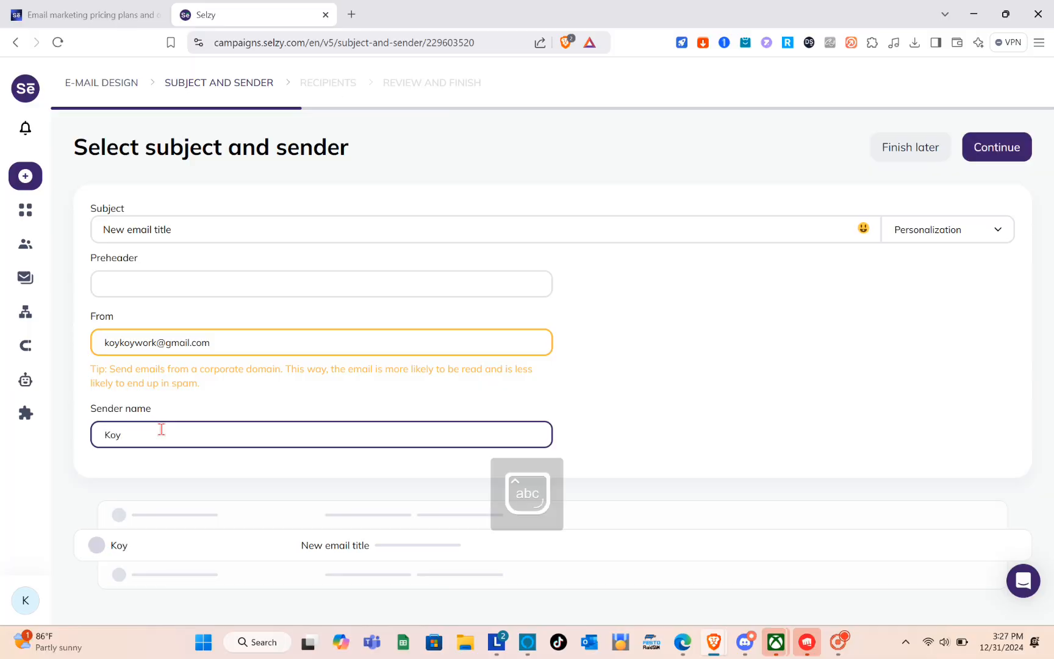
left_click(979, 150)
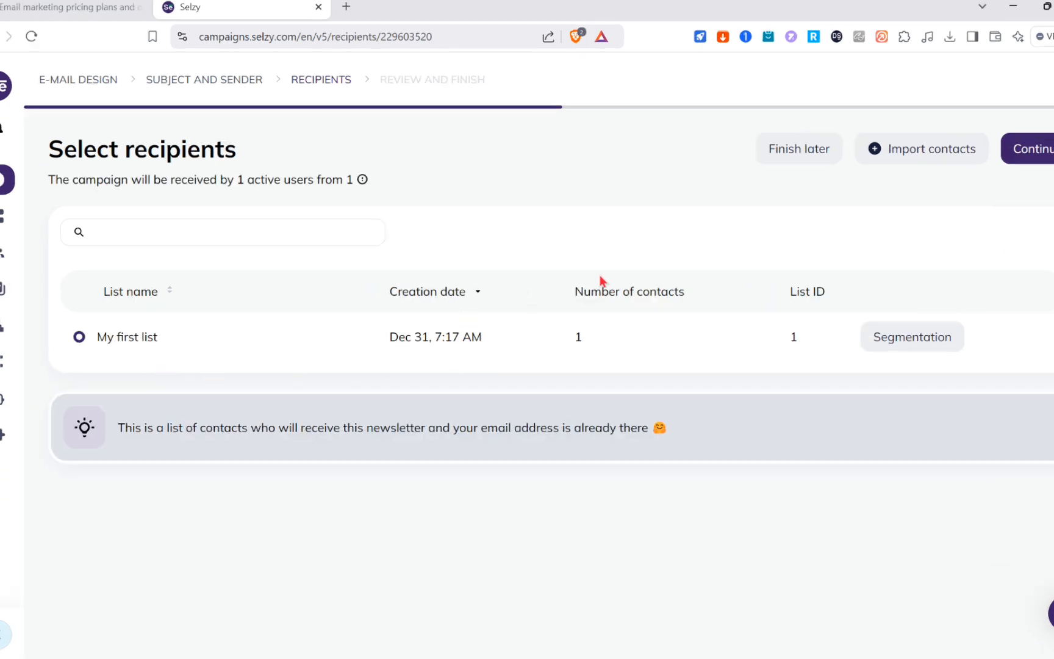
- Accept My first list as the recipients and send the campaign with the Send now schedule, confirming the sending
left_click(1037, 147)
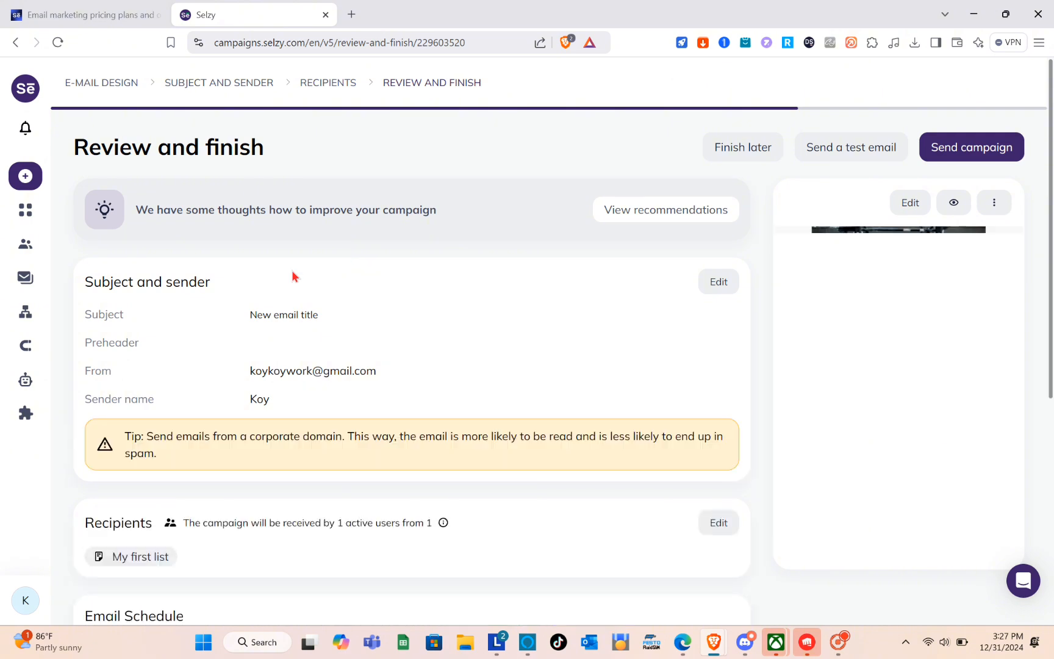
scroll(192, 417, "down", 4)
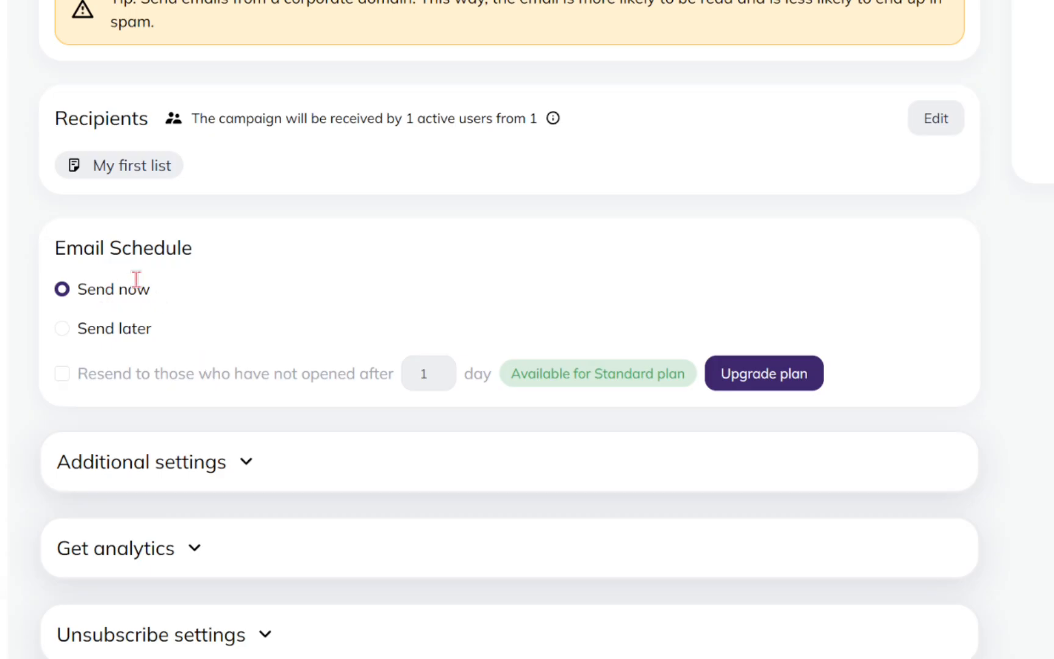
scroll(291, 338, "down", 3)
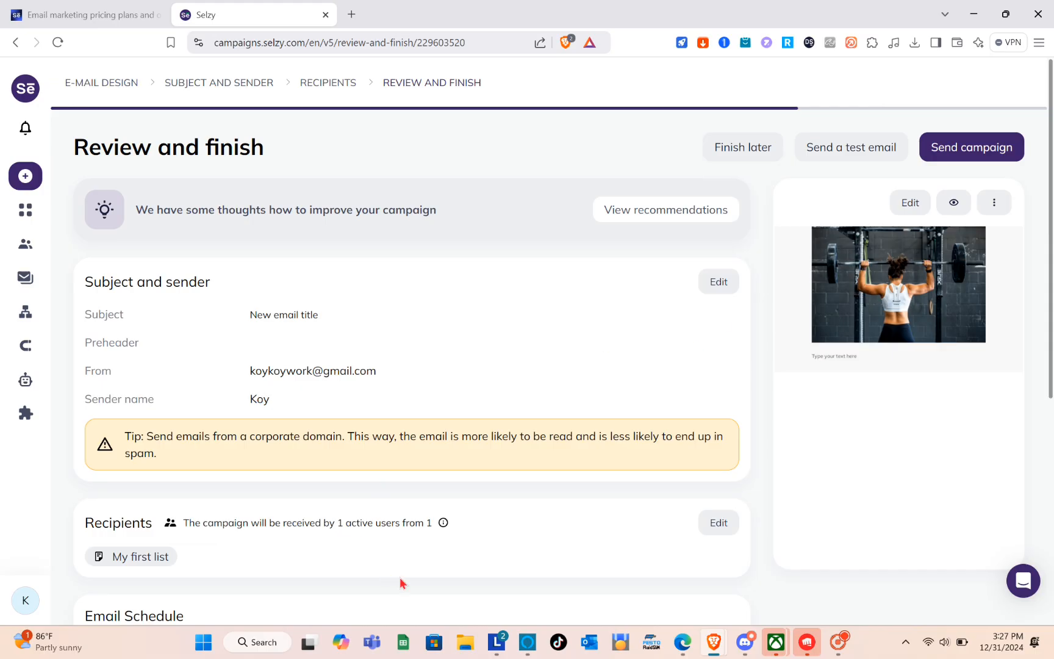
left_click(960, 158)
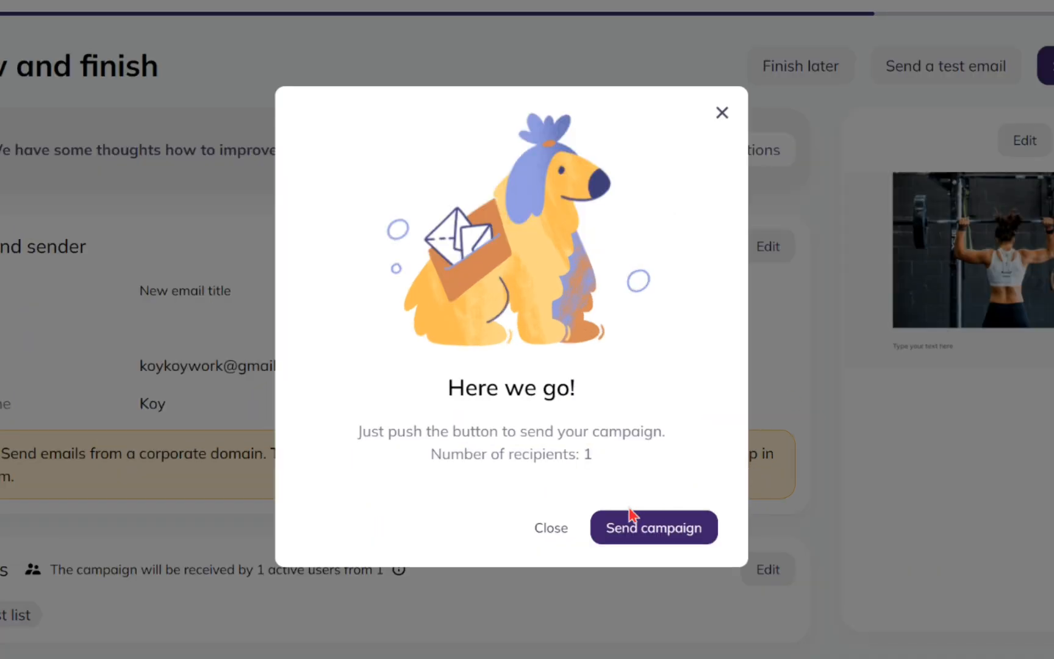
left_click(640, 531)
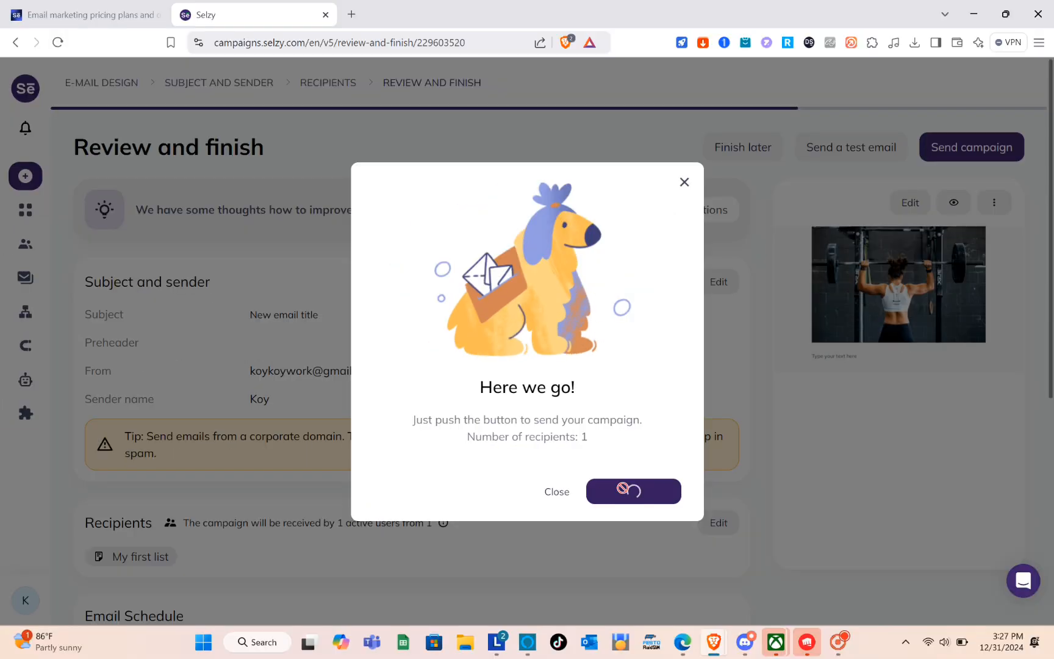